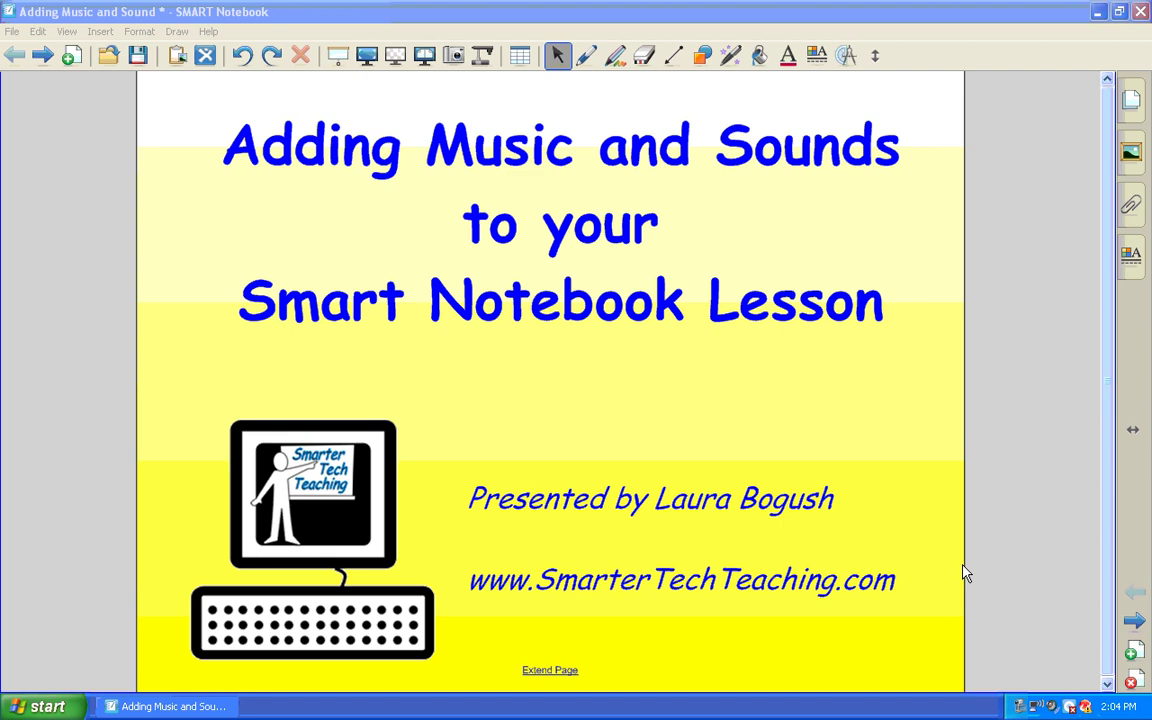
Advance from the title page to the Pledge of Allegiance page with its two song titles
left_click(1135, 624)
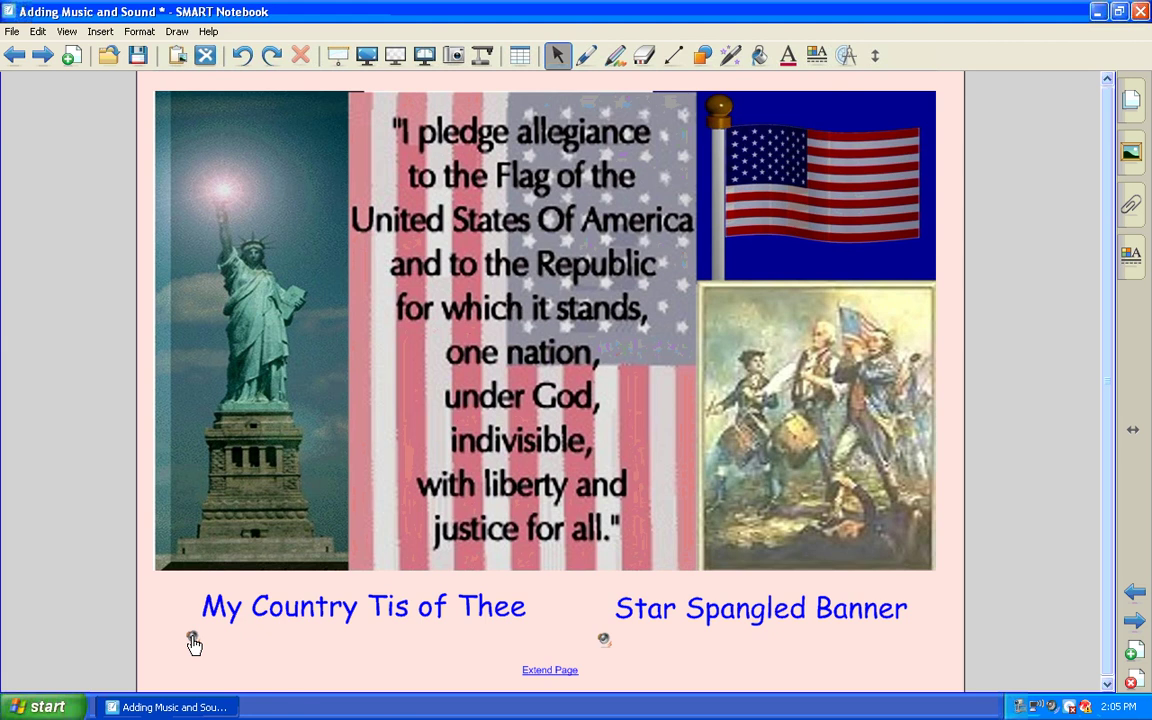
Go to the blank page and place the spaghetti clip art from My Content near the top centre
left_click(41, 58)
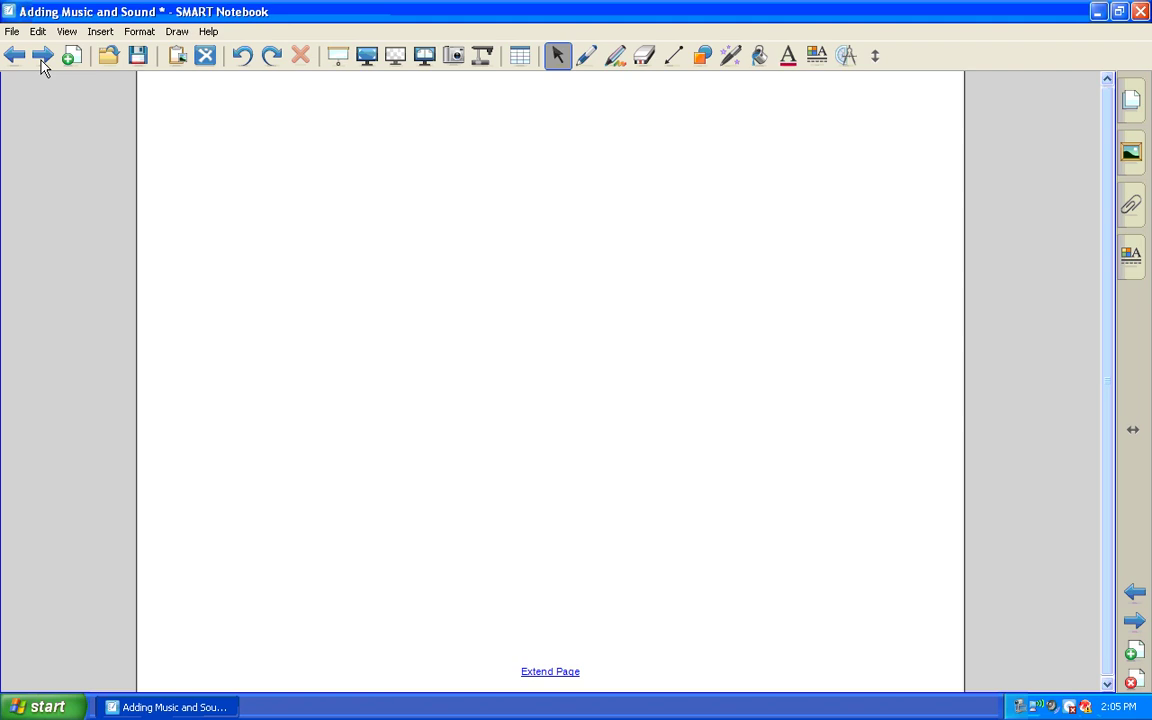
left_click(1136, 156)
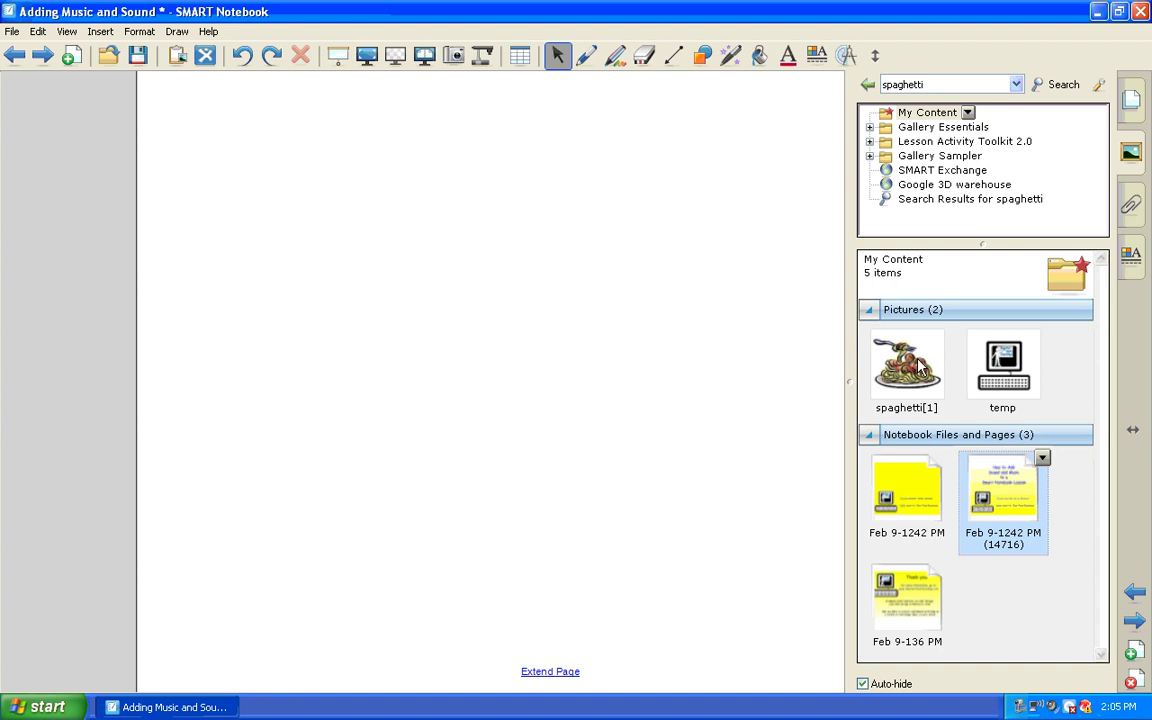
left_click_drag(906, 365, 500, 290)
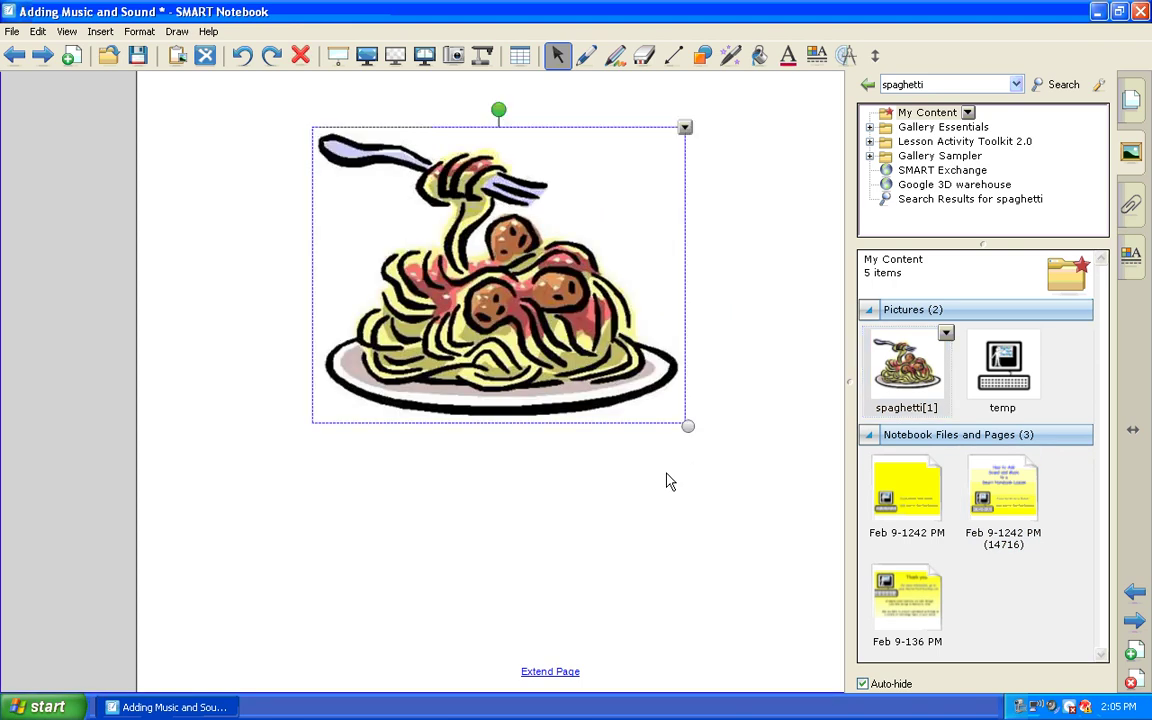
left_click(648, 577)
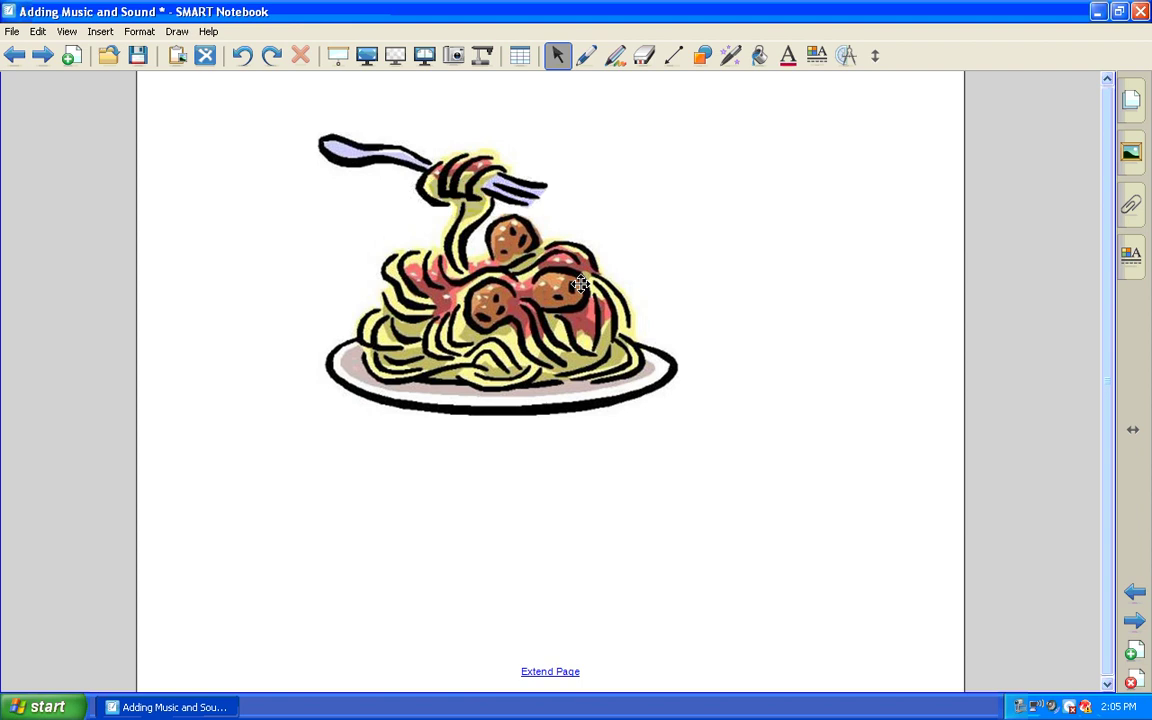
left_click_drag(580, 285, 638, 311)
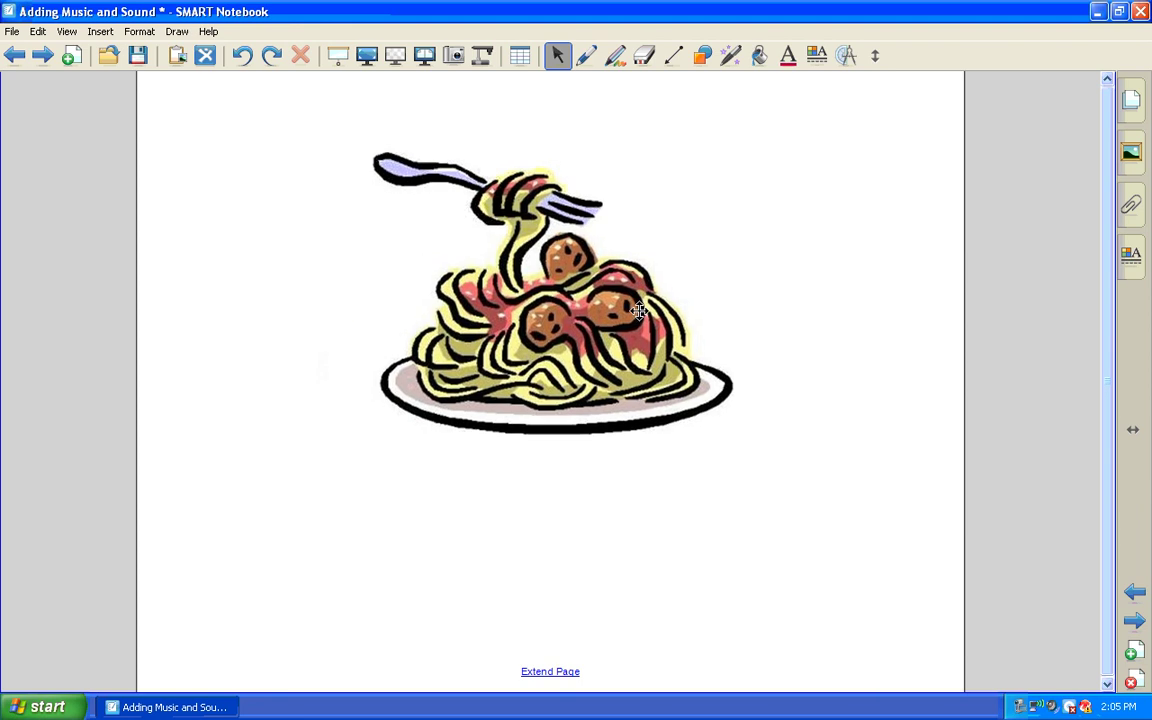
left_click(638, 311)
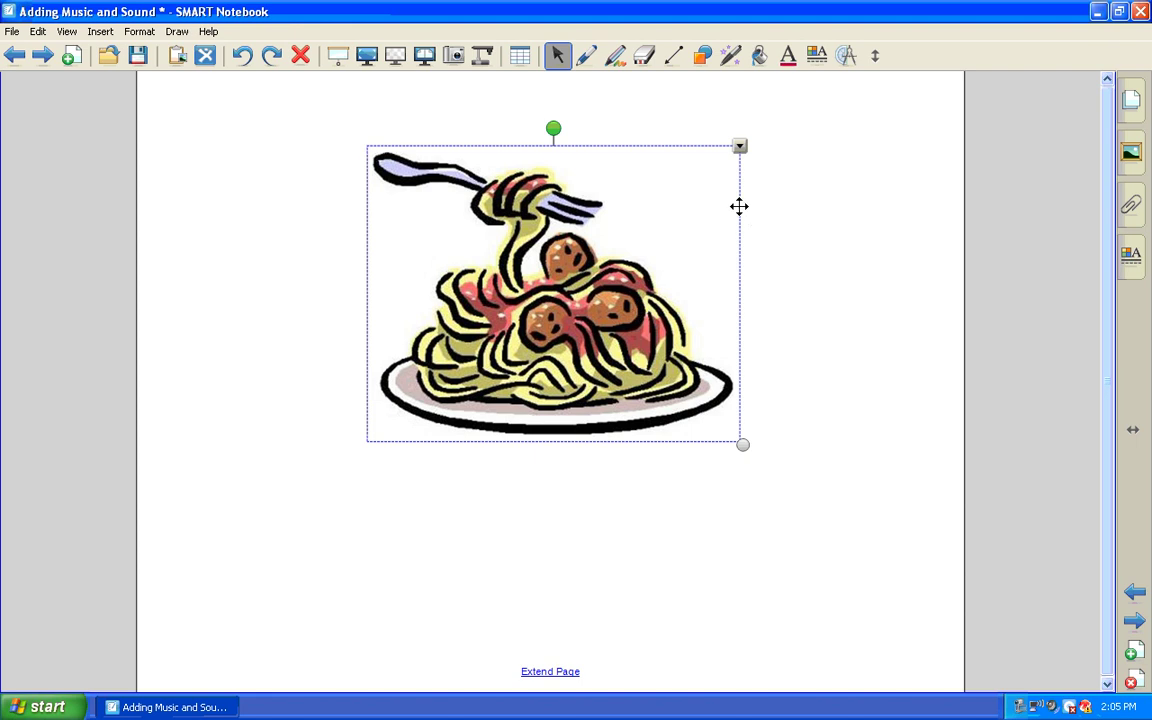
Pick '09 - On Top Of Spaghetti' from Desktop > School Songs as the spaghetti picture's sound
left_click(740, 148)
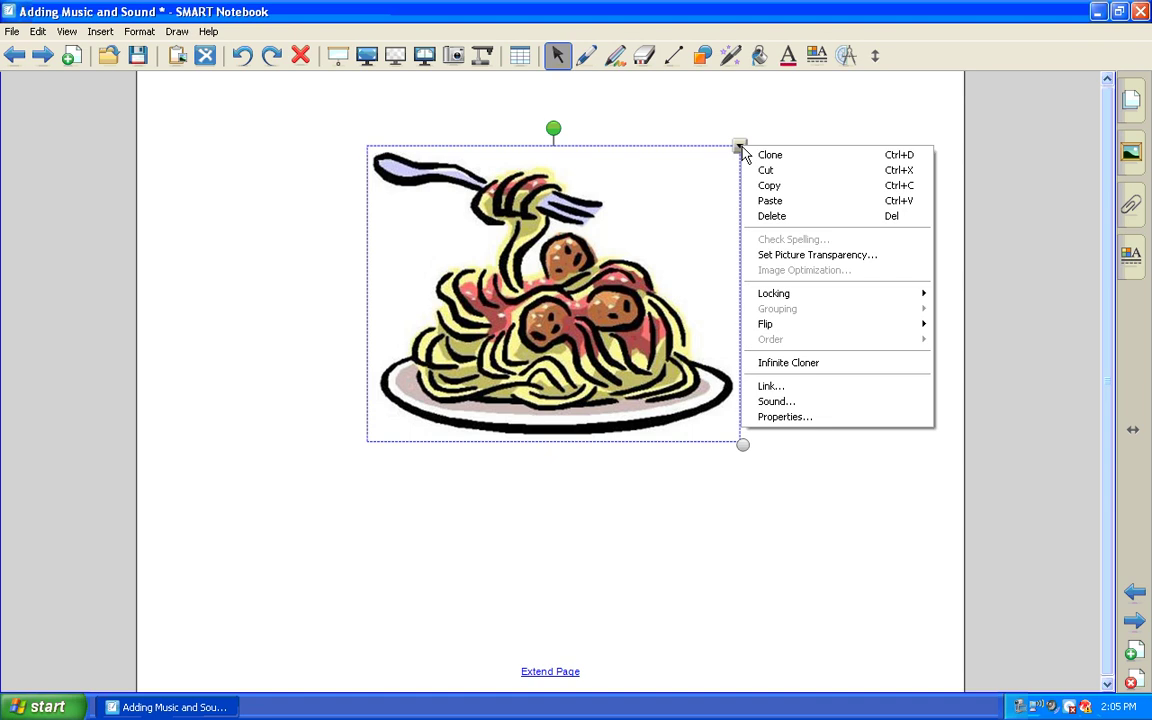
left_click(779, 404)
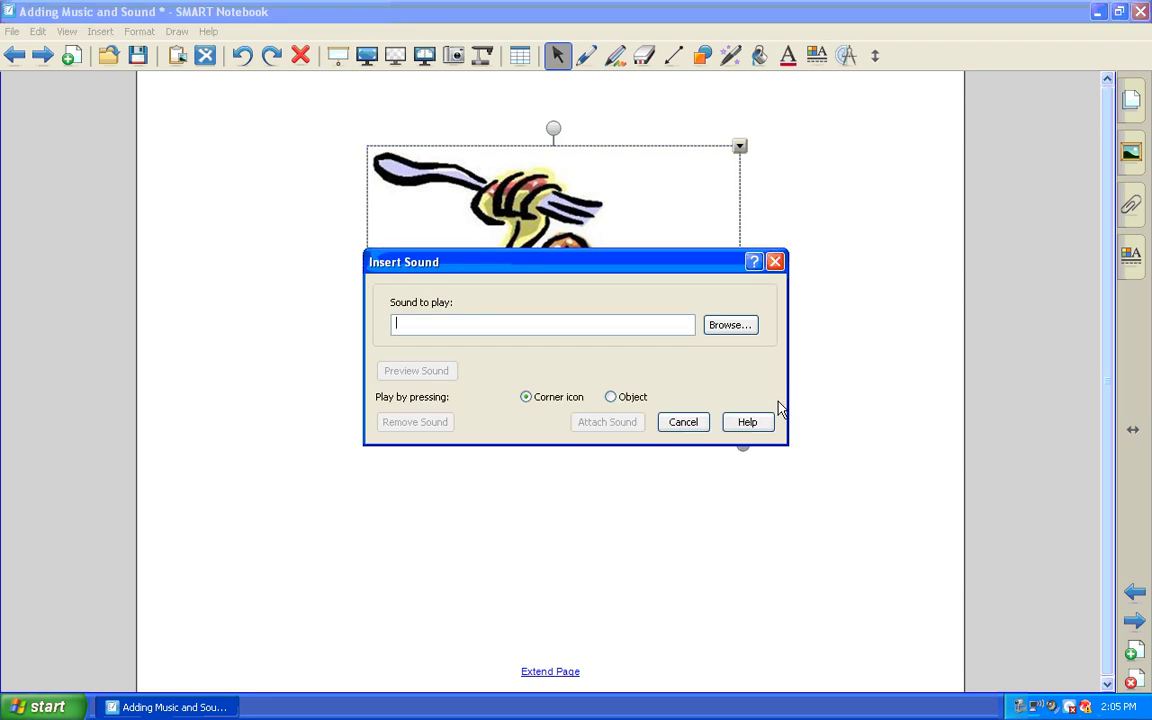
left_click(730, 326)
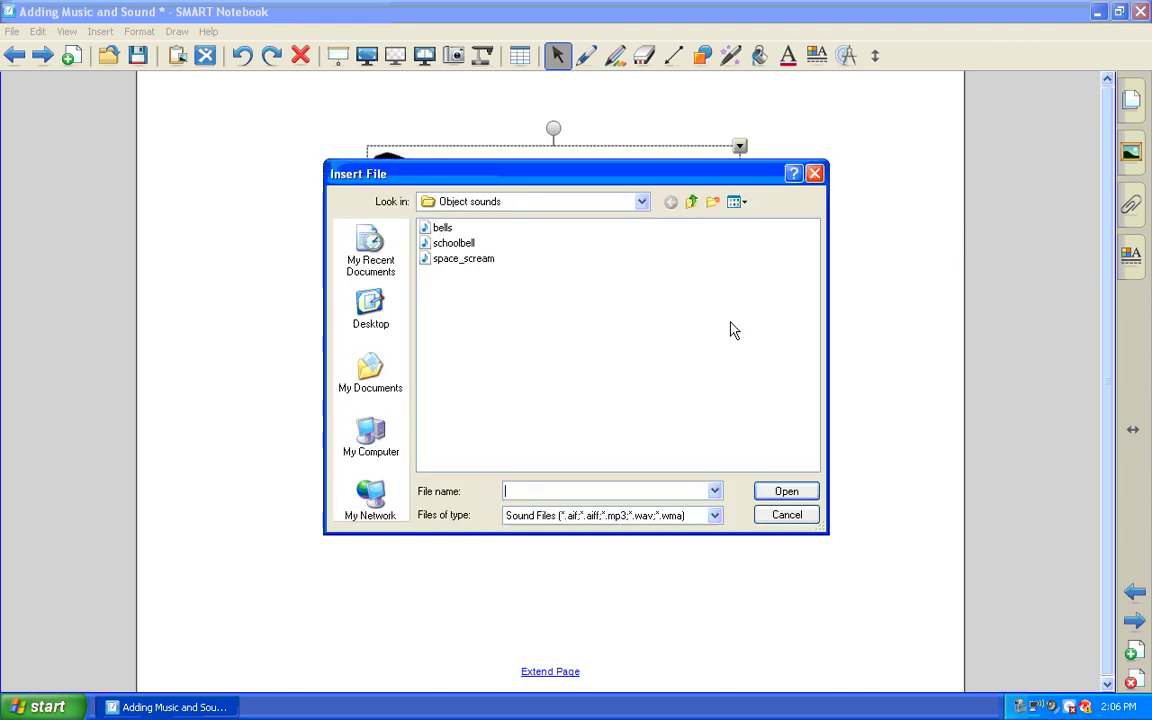
left_click(642, 203)
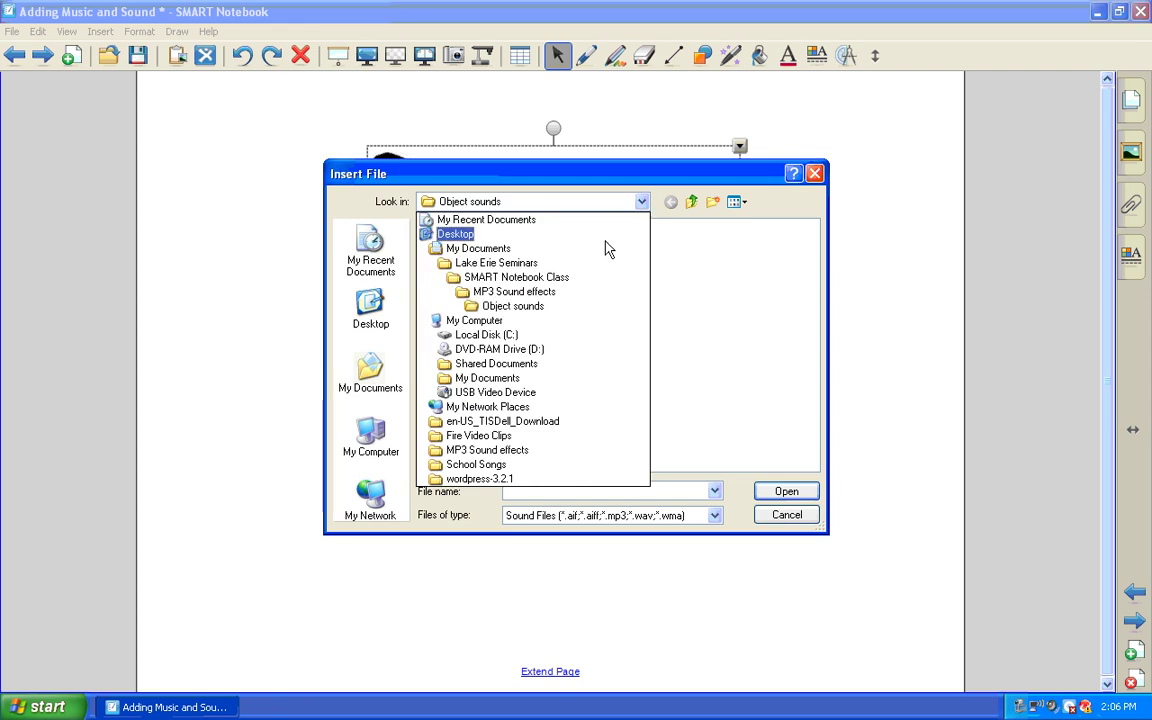
left_click(600, 237)
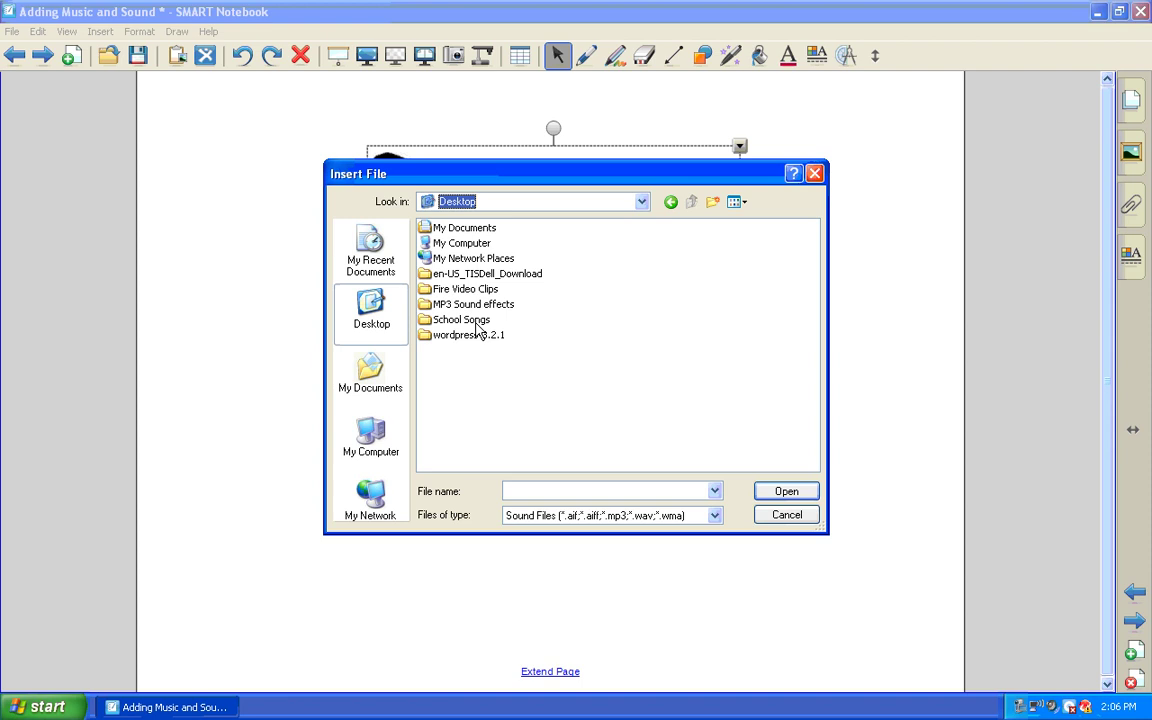
double_click(476, 320)
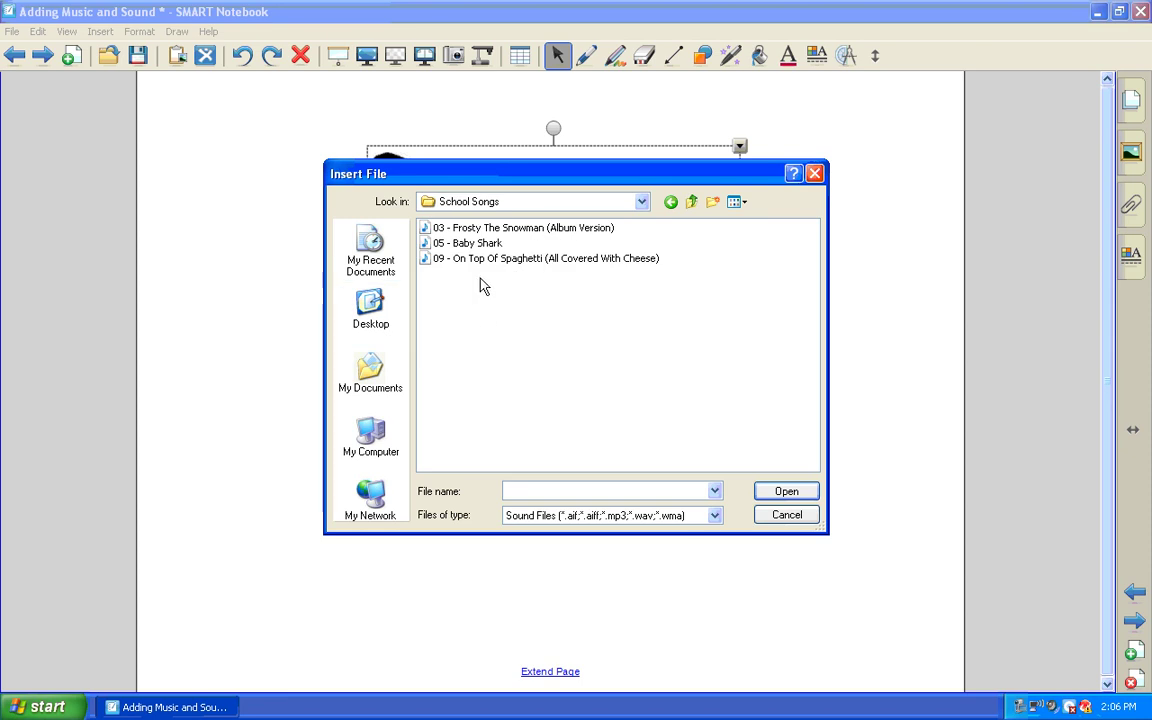
left_click(486, 259)
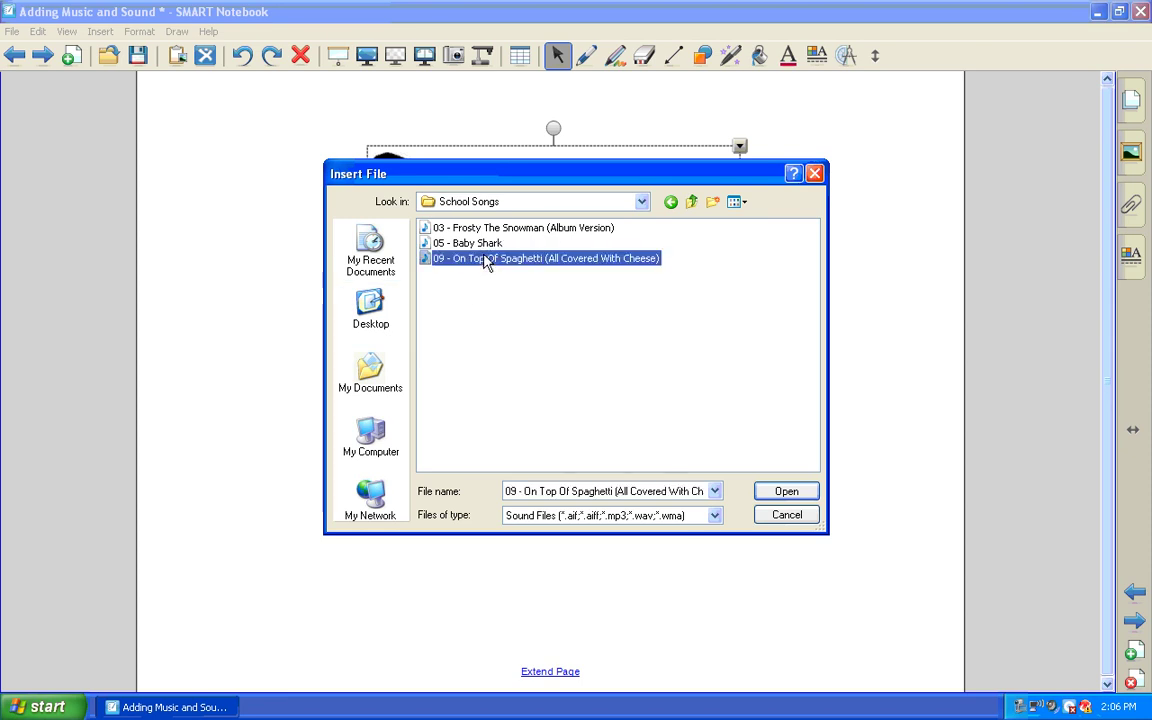
left_click(762, 491)
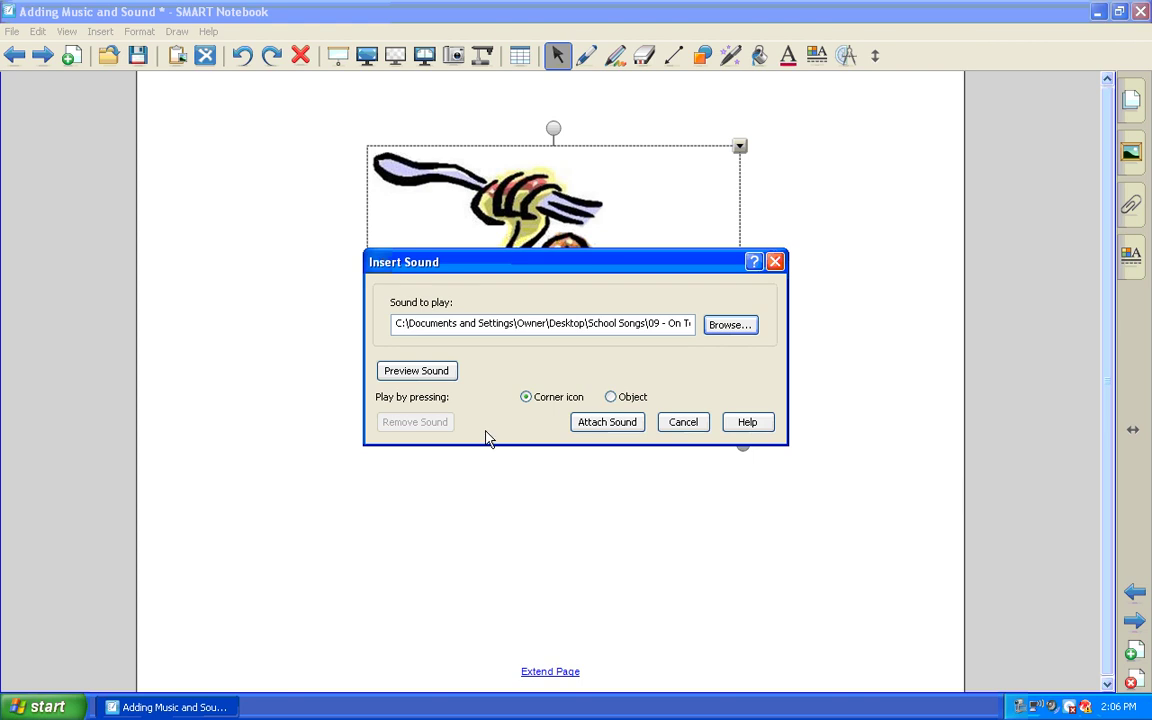
Preview the song, set it to play when the picture itself is pressed, and attach it
left_click(437, 379)
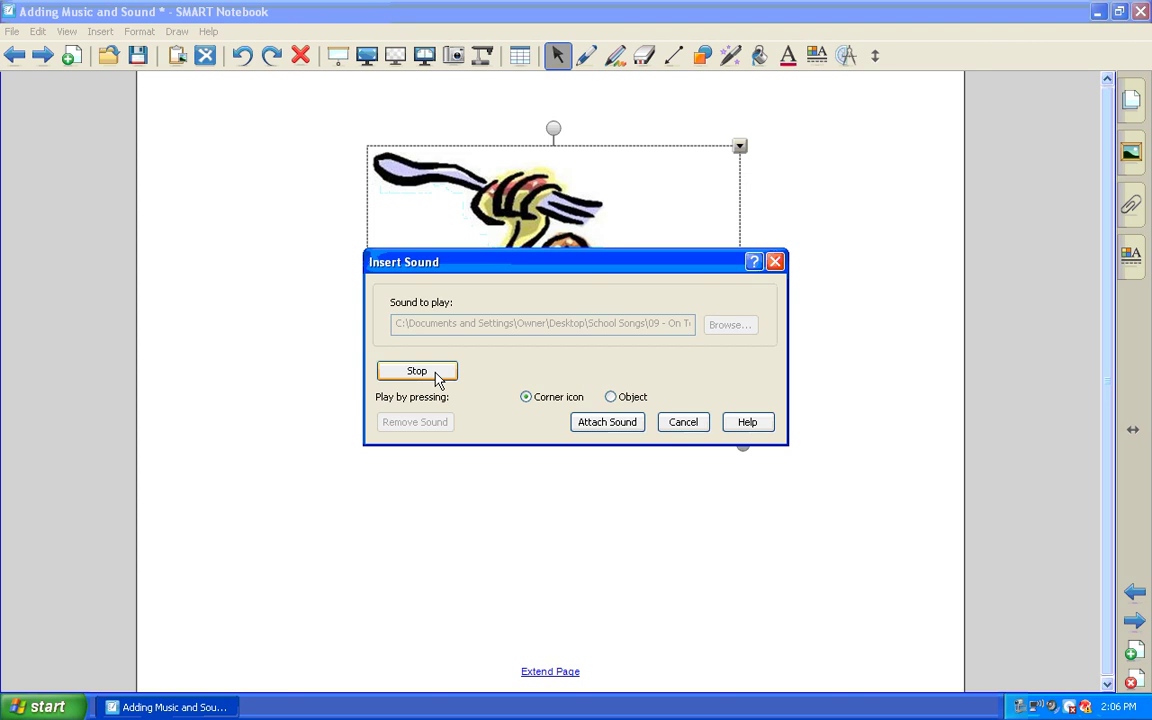
left_click(417, 371)
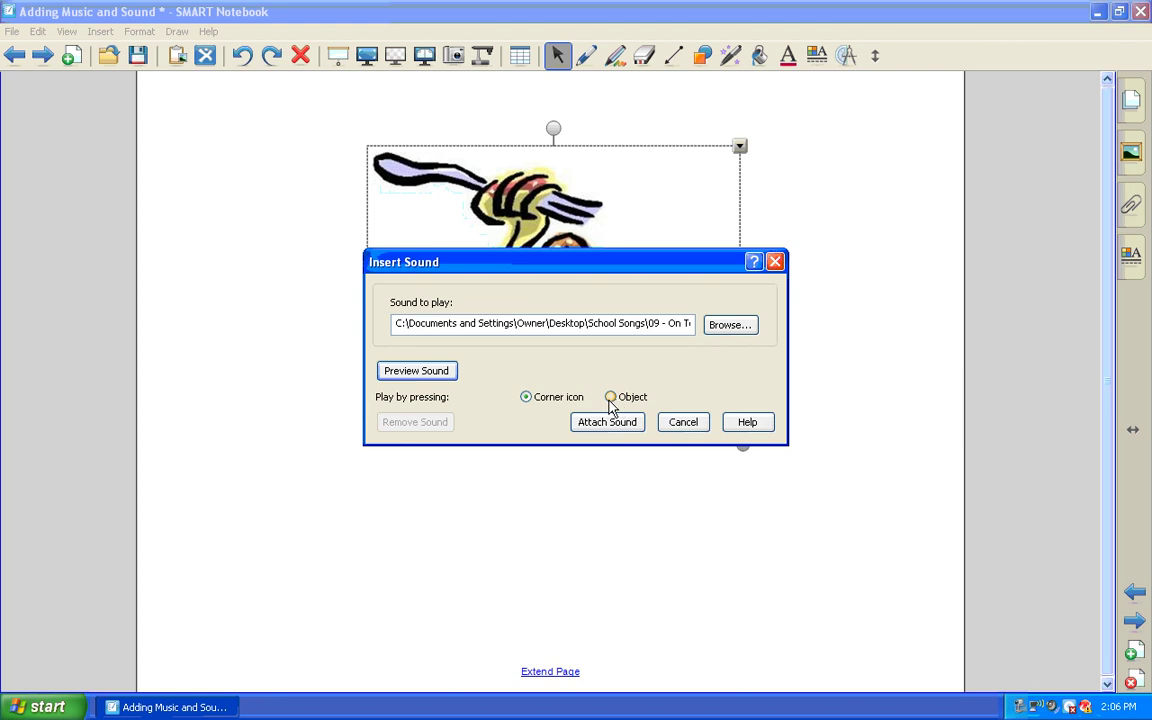
left_click(610, 398)
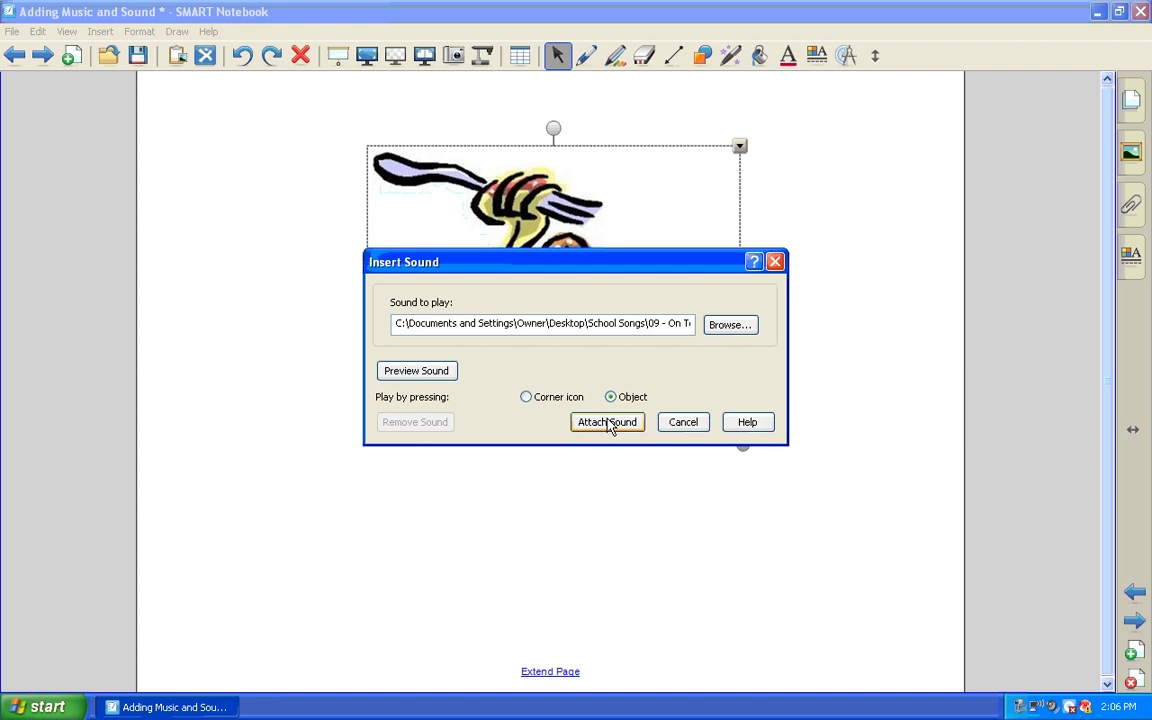
left_click(607, 422)
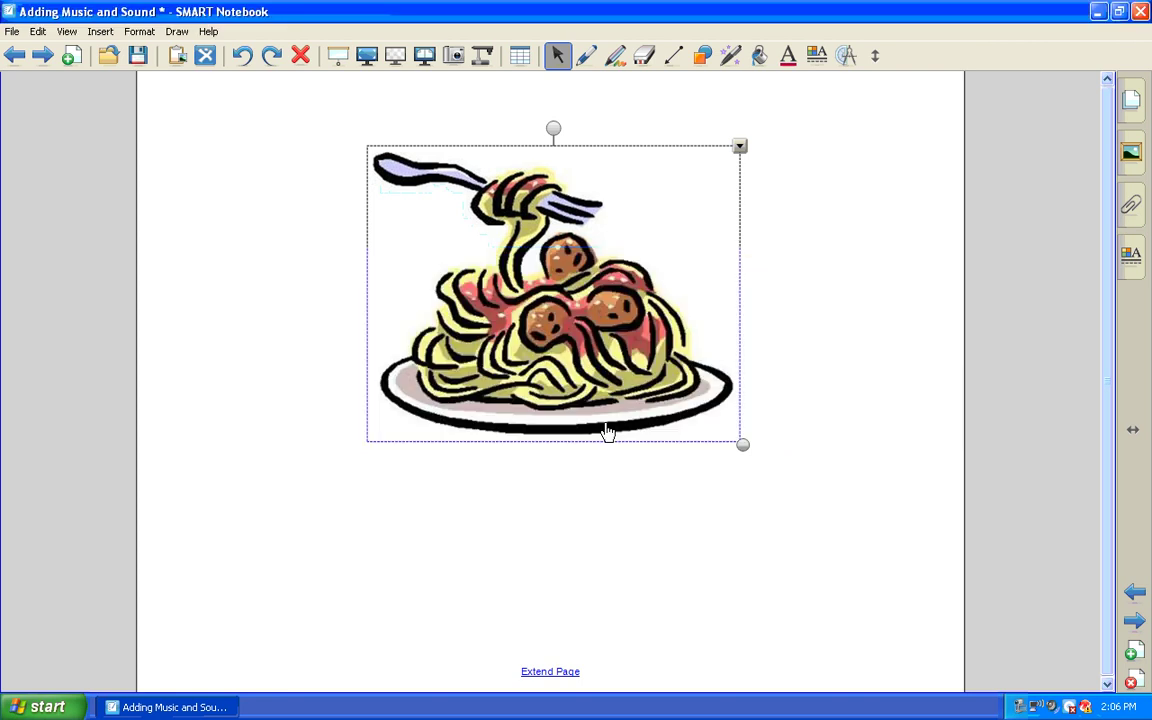
left_click(588, 568)
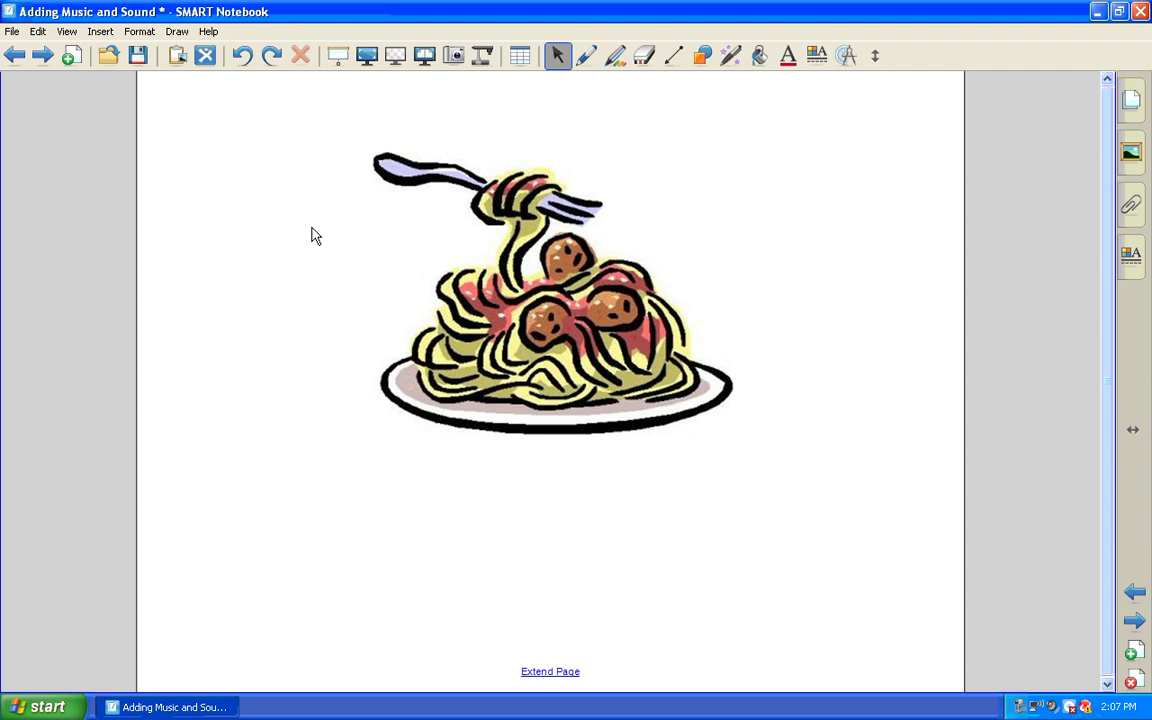
Add 'Click spaghetti for song.' above the picture and 'Click here to play the song.' below it
left_click(200, 138)
type("Click")
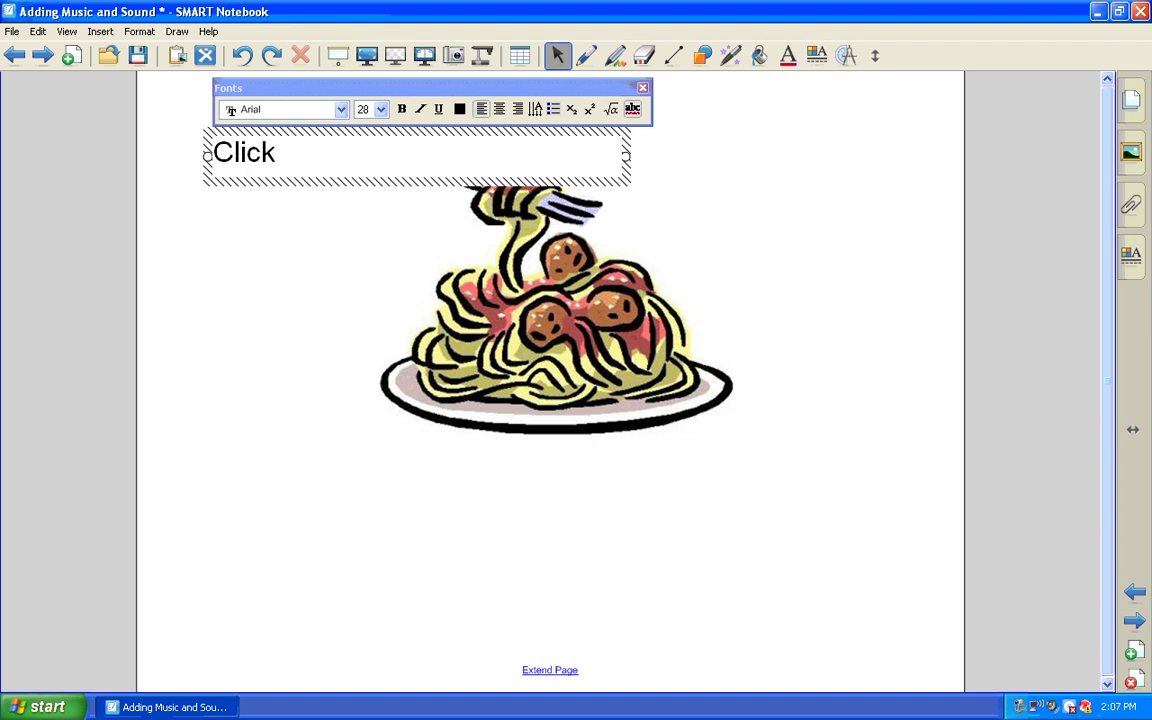
type(" spaghe")
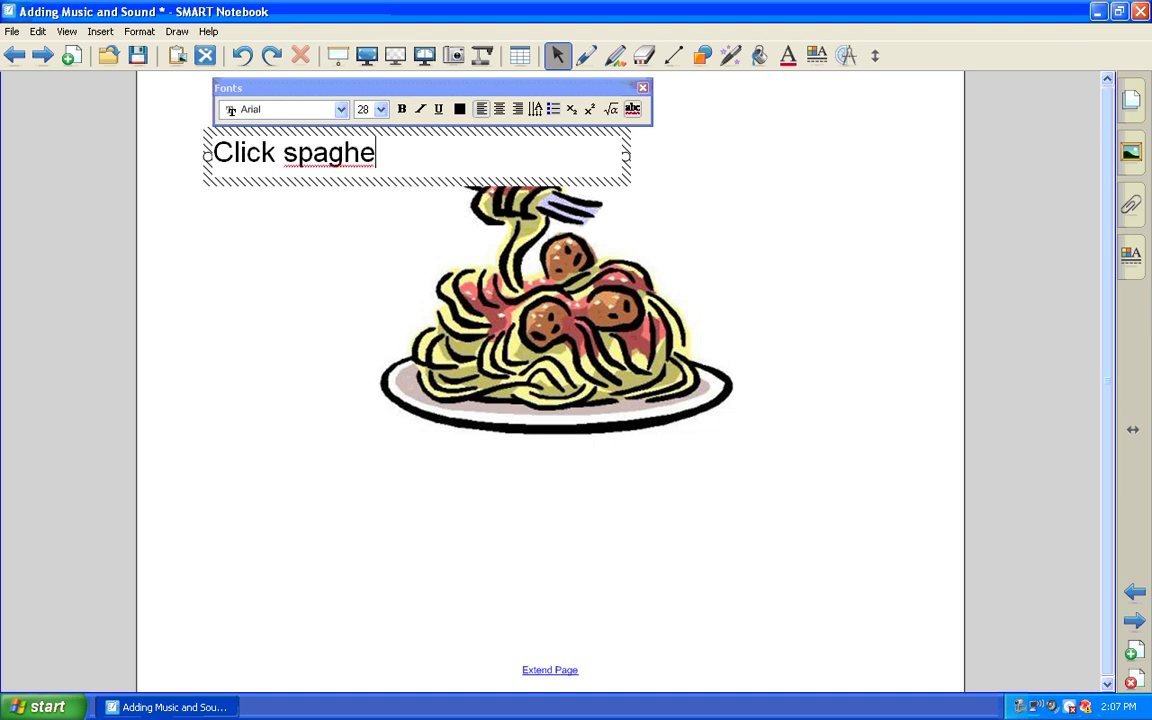
type("tti for so")
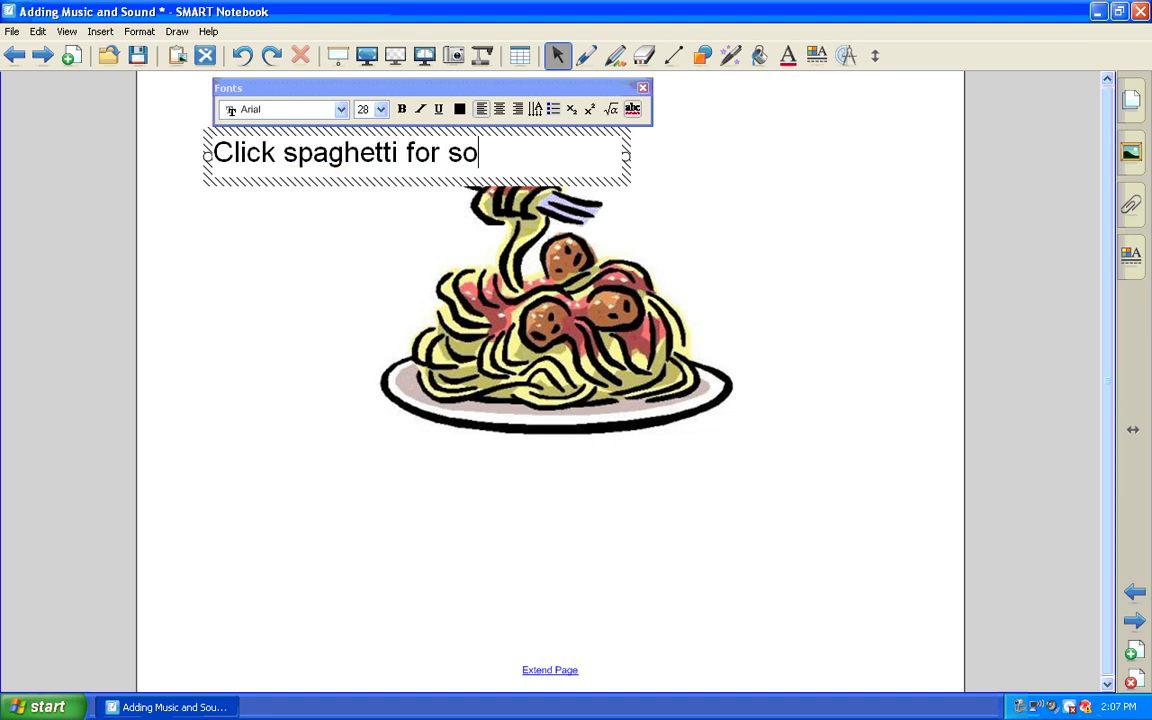
type("ng.")
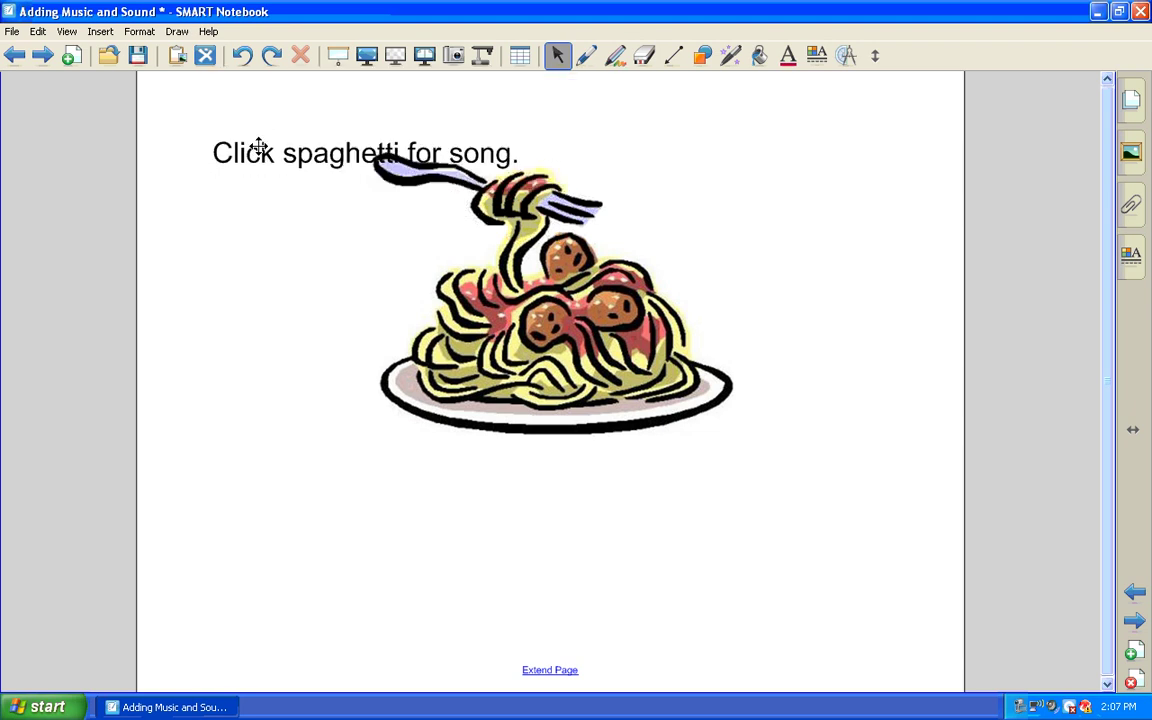
left_click_drag(257, 150, 230, 96)
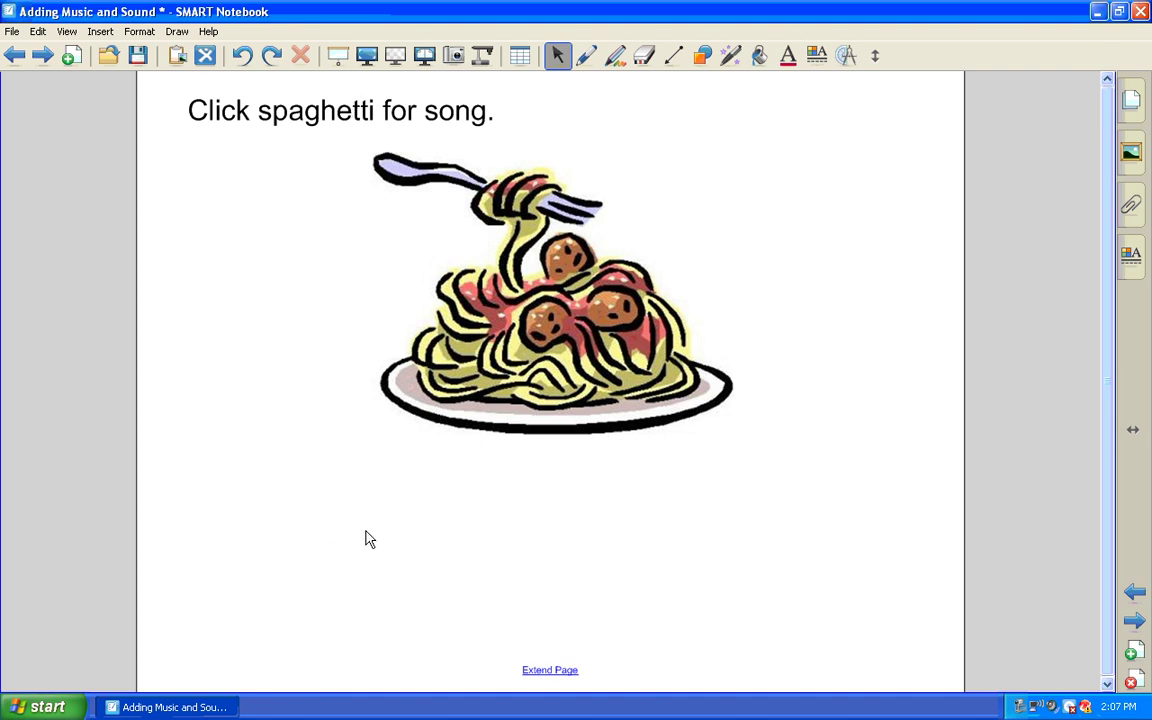
type("Click  h")
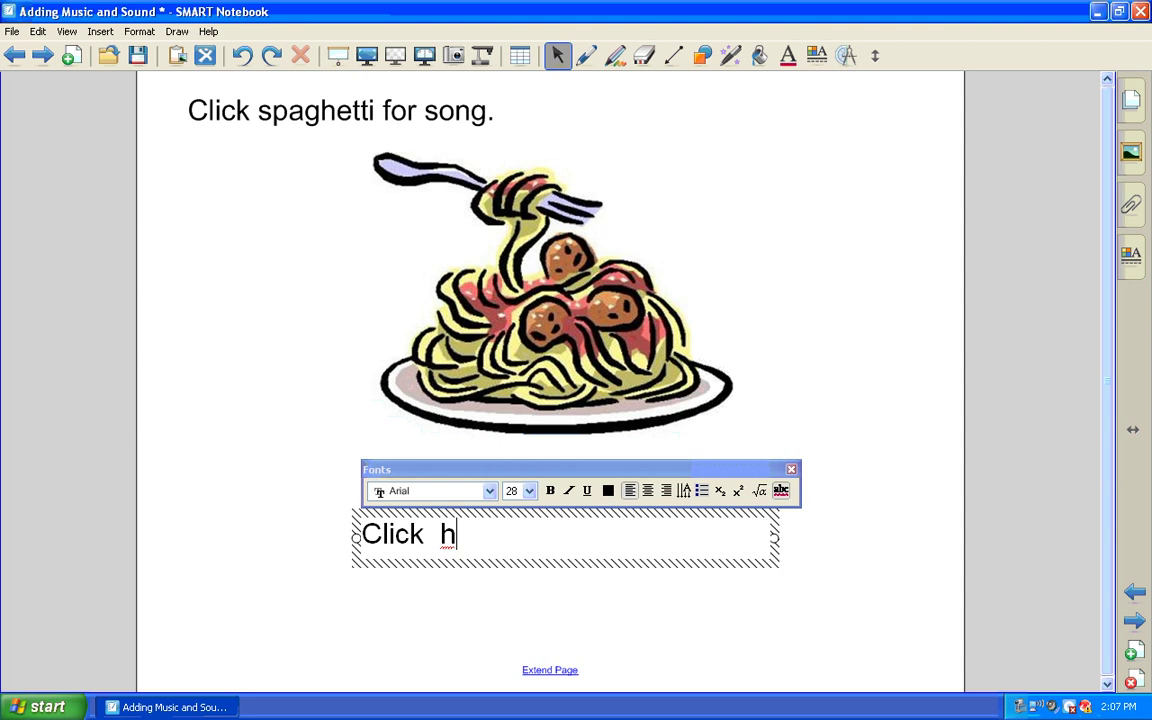
type("ere to play ")
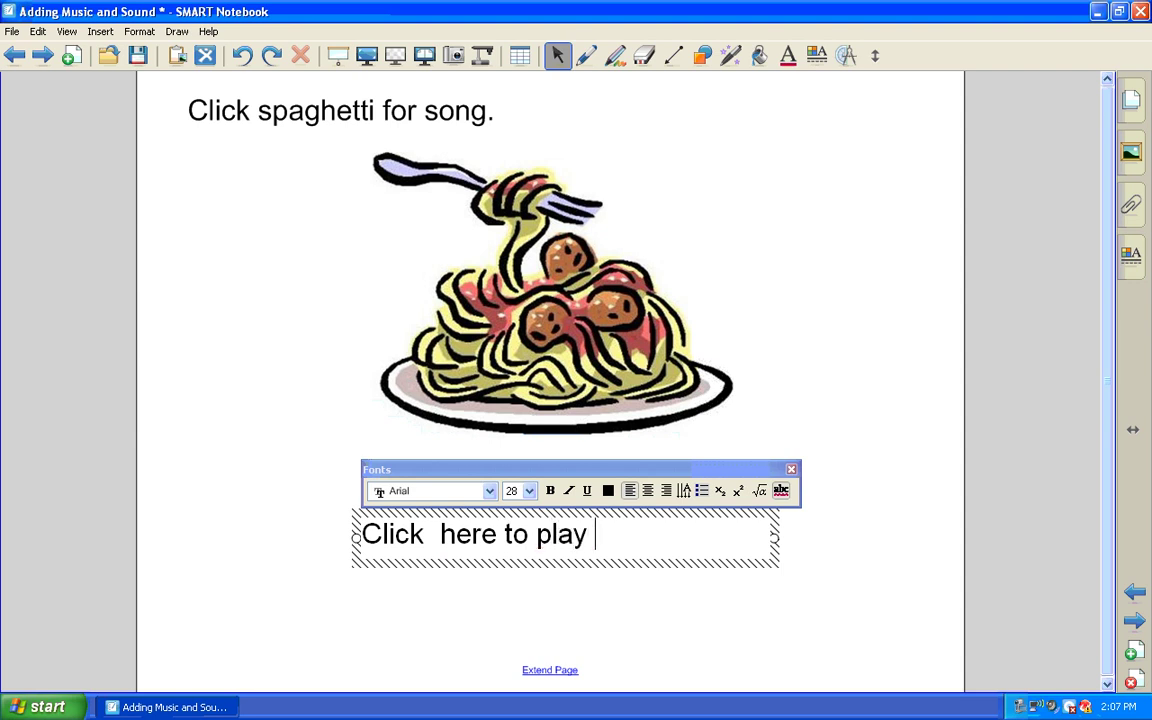
type("the song.")
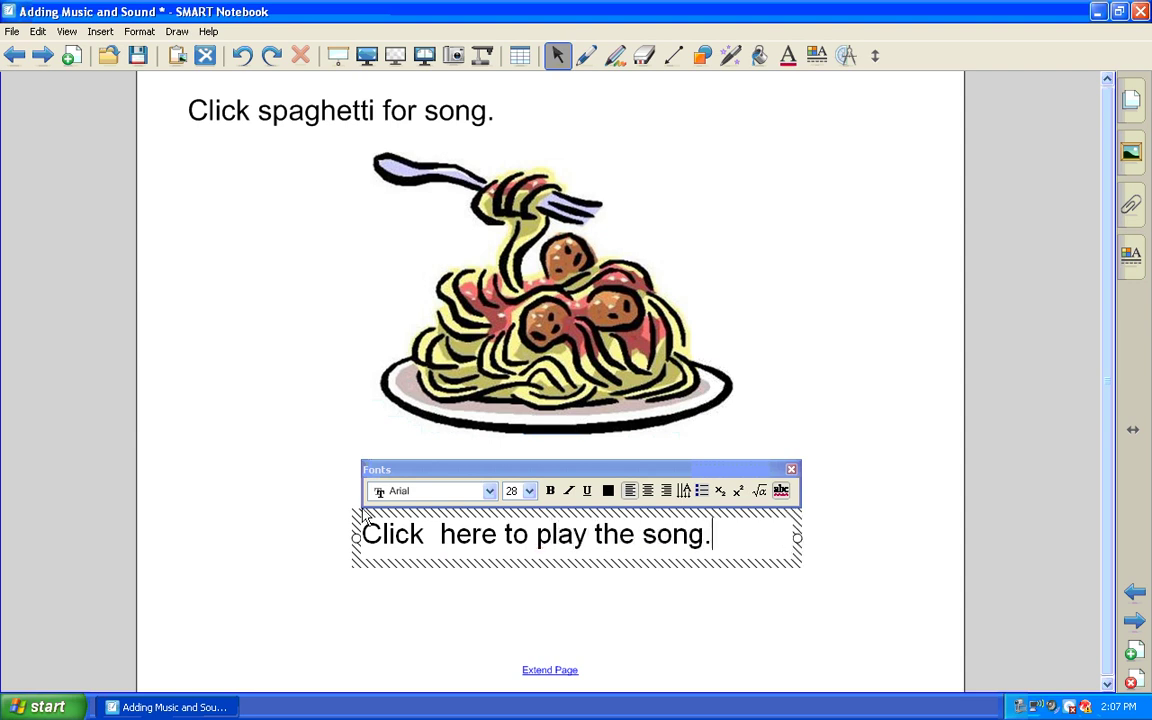
left_click(437, 578)
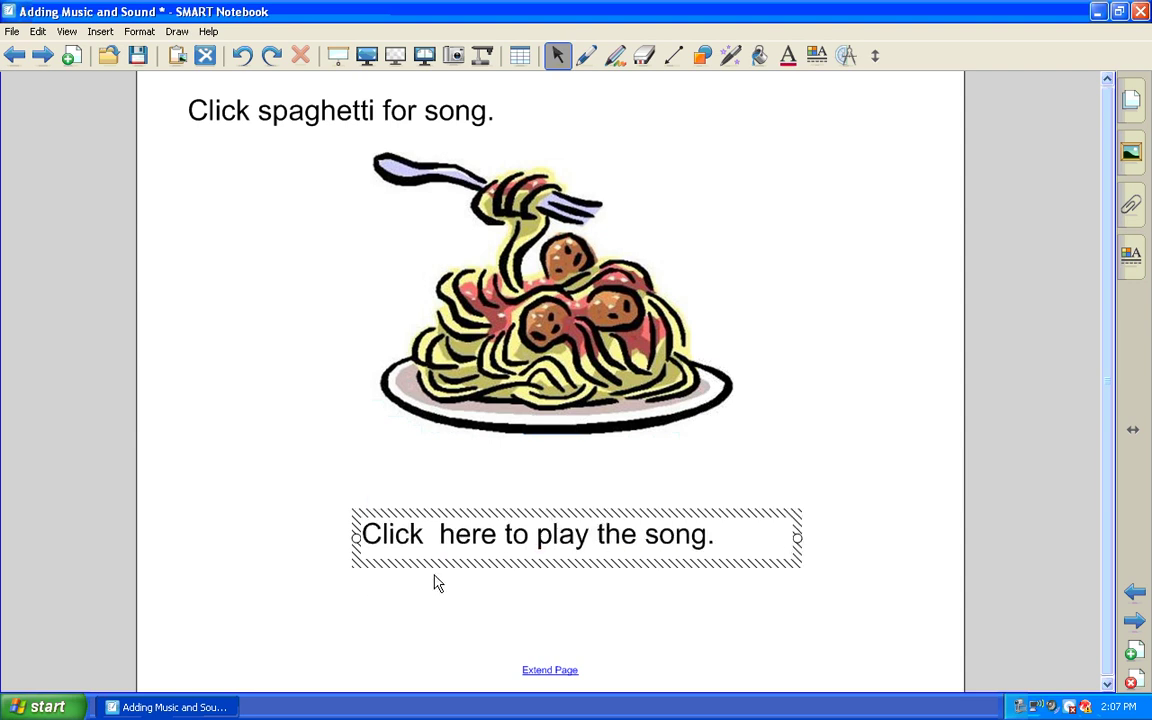
Give the 'Click here to play the song.' text the '09 - On Top Of Spaghetti' sound file
left_click(524, 537)
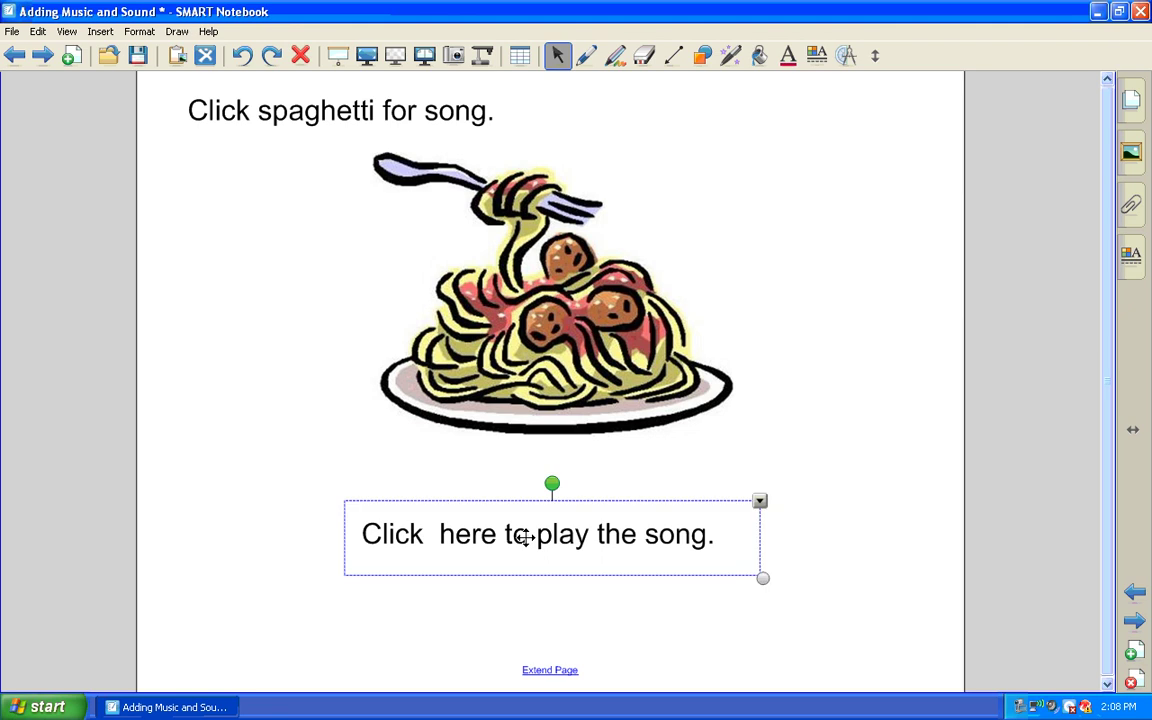
left_click(760, 502)
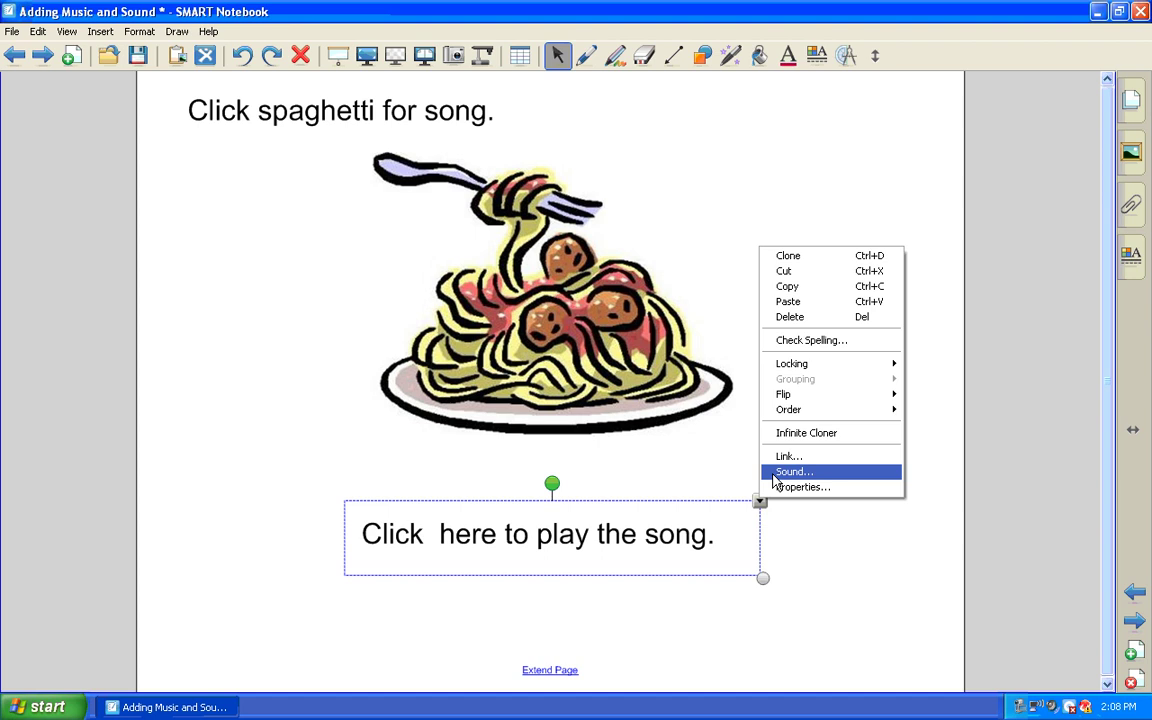
left_click(774, 474)
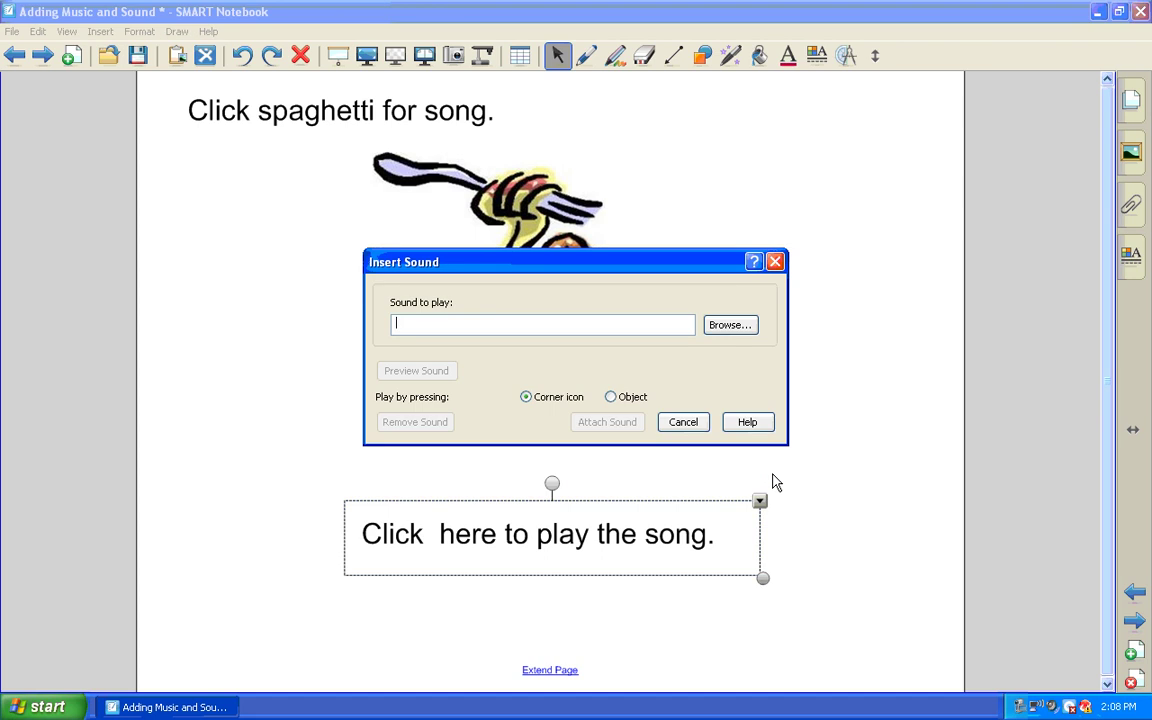
left_click(731, 326)
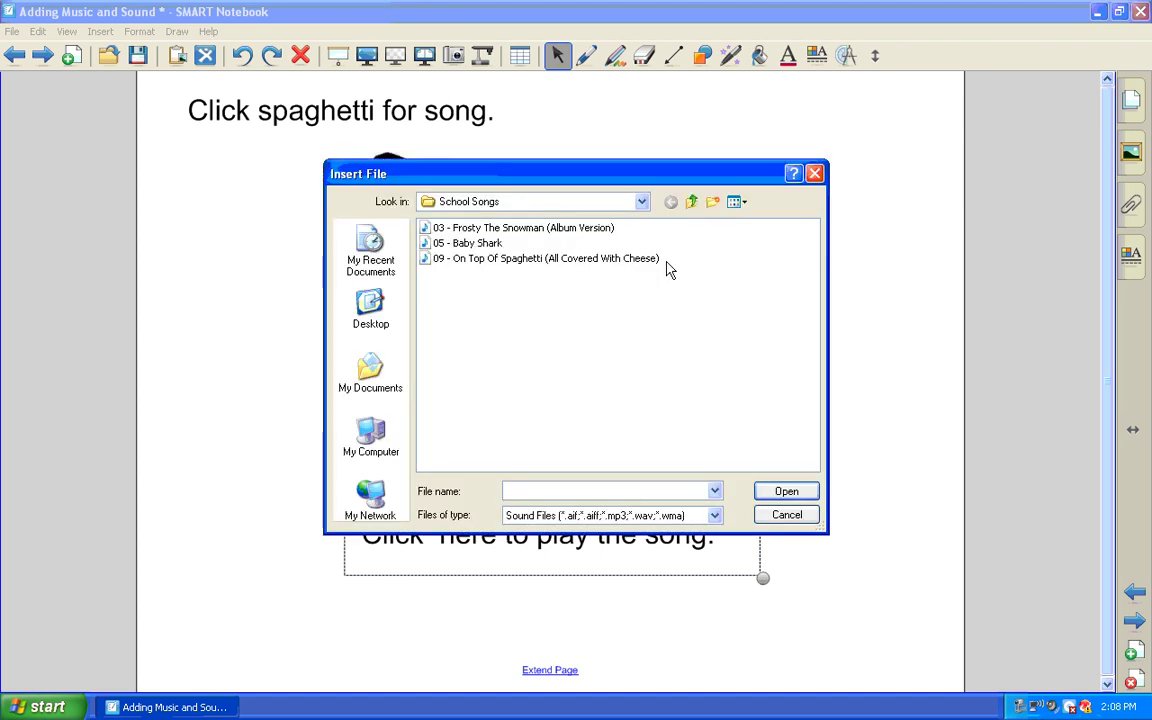
left_click(592, 260)
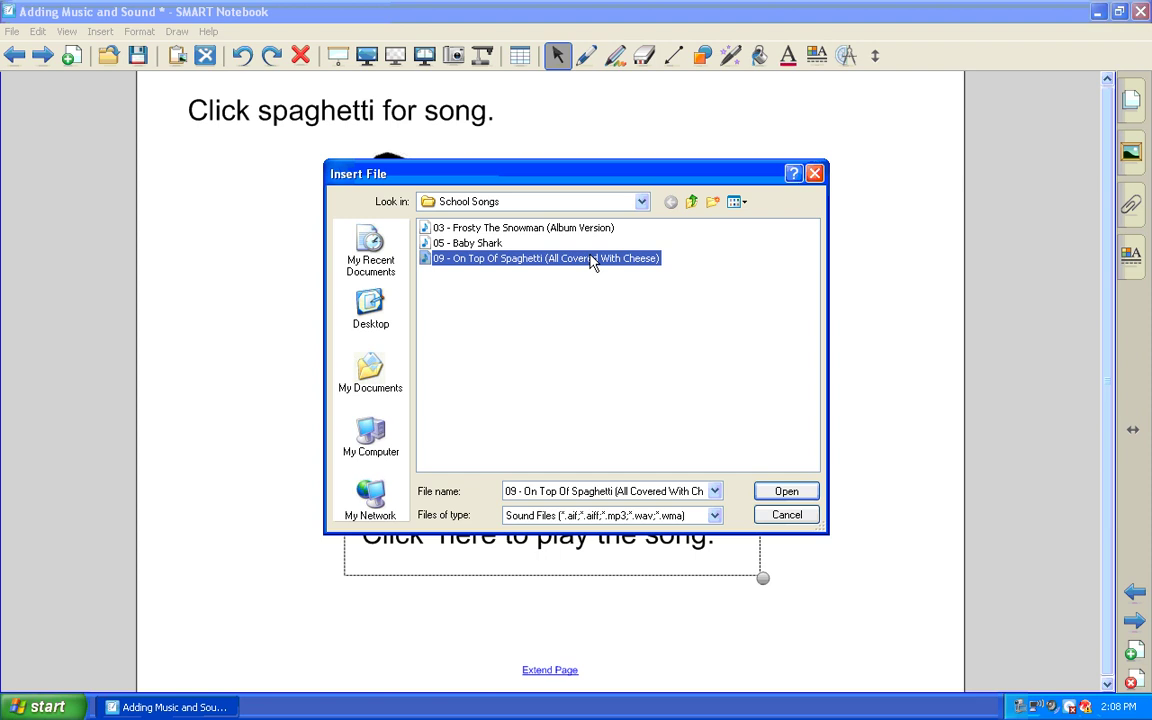
left_click(764, 494)
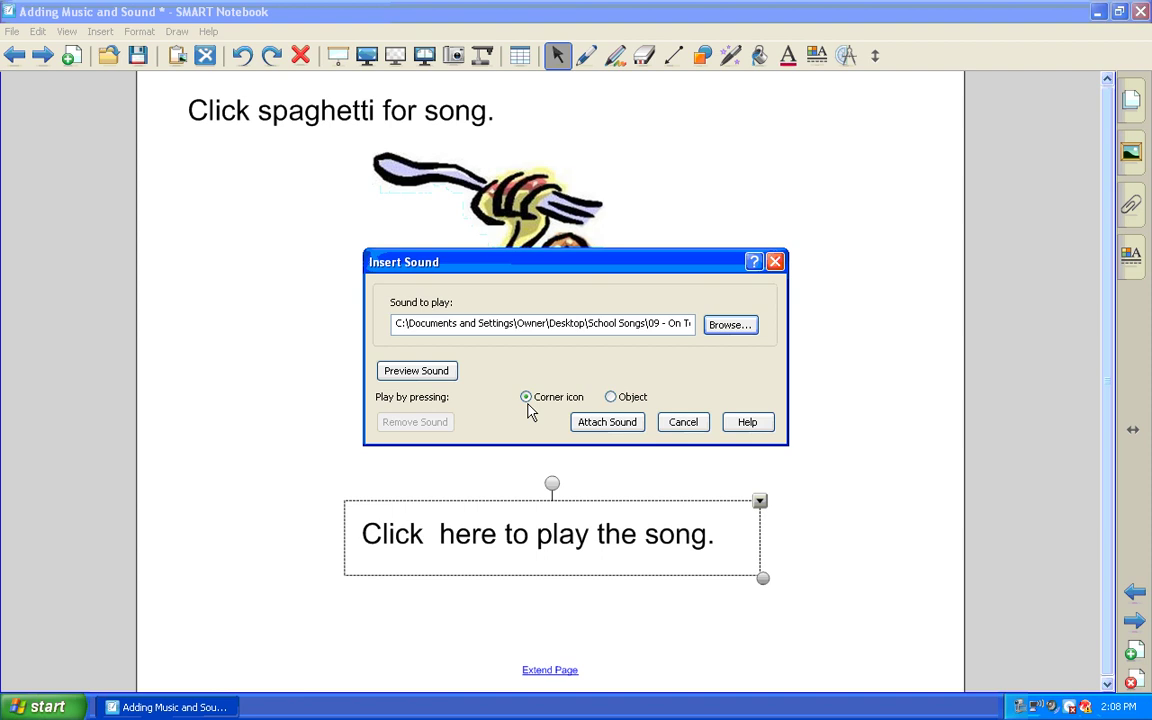
left_click(592, 422)
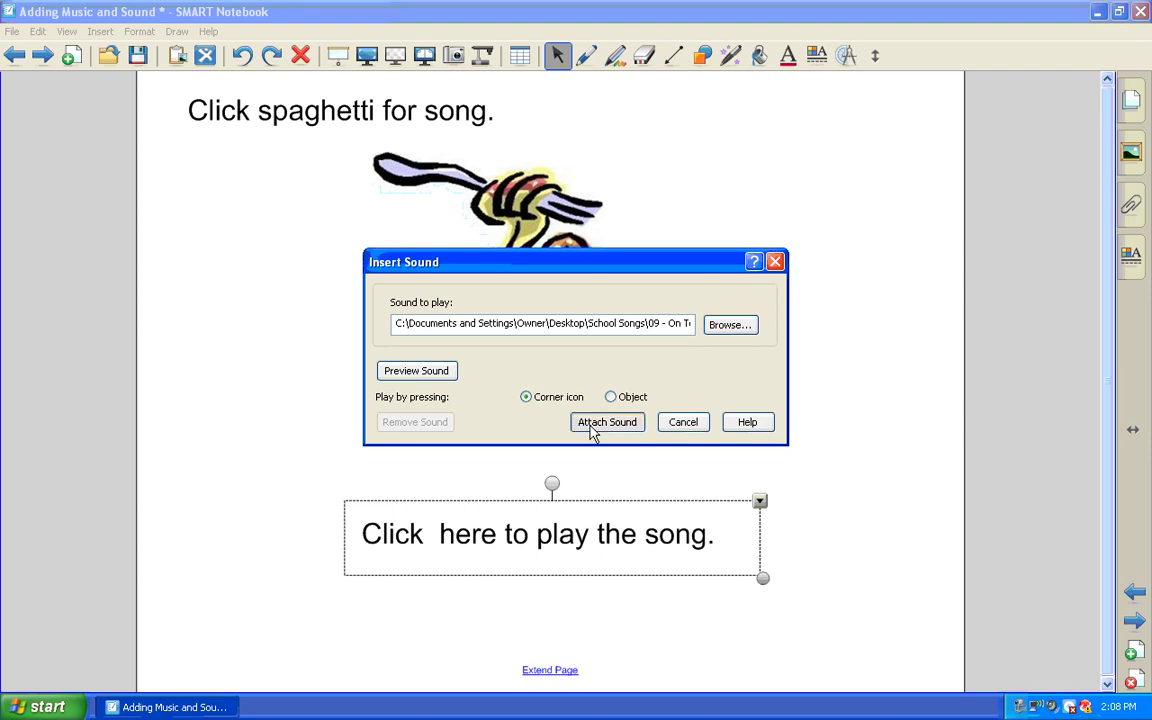
Deselect the caption so its sound icon shows at the corner
left_click(420, 640)
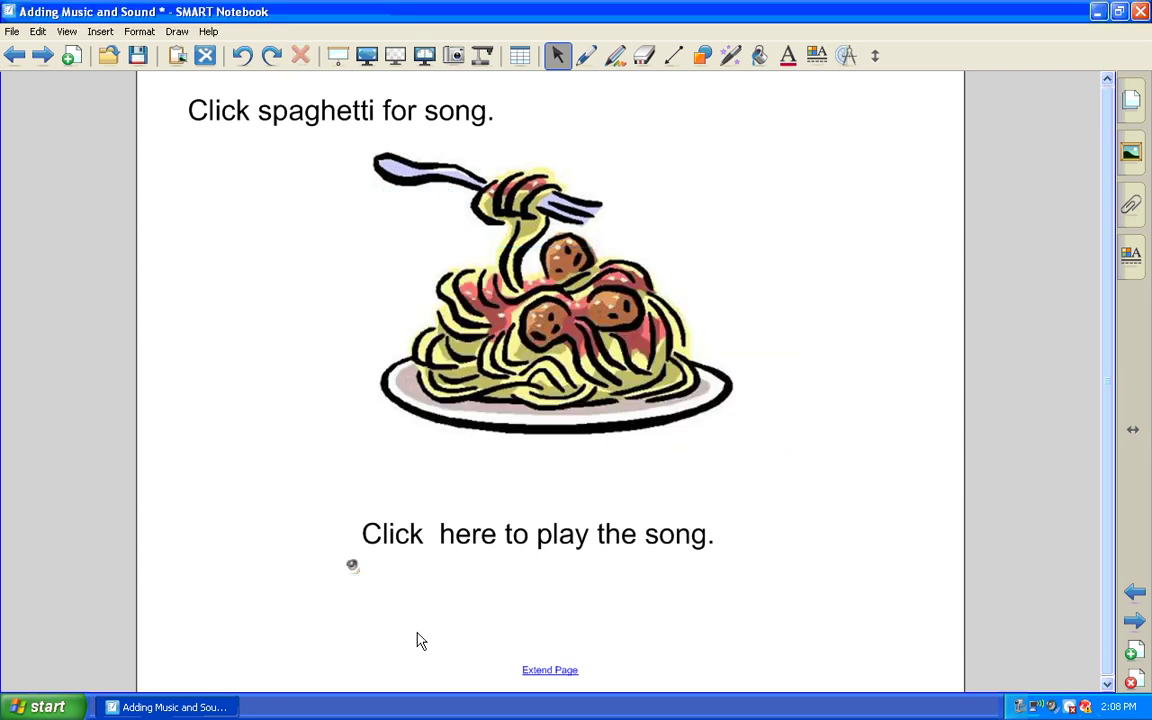
Remove the song from the spaghetti picture through its Sound settings, then reselect the picture
right_click(519, 282)
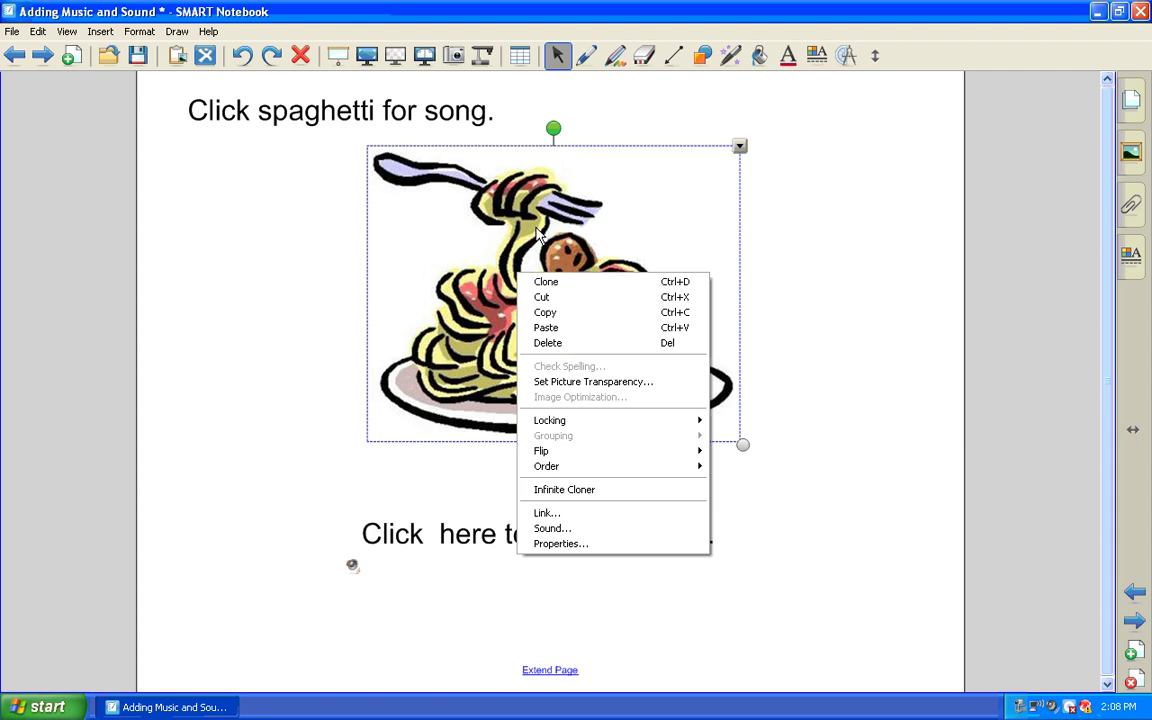
left_click(557, 529)
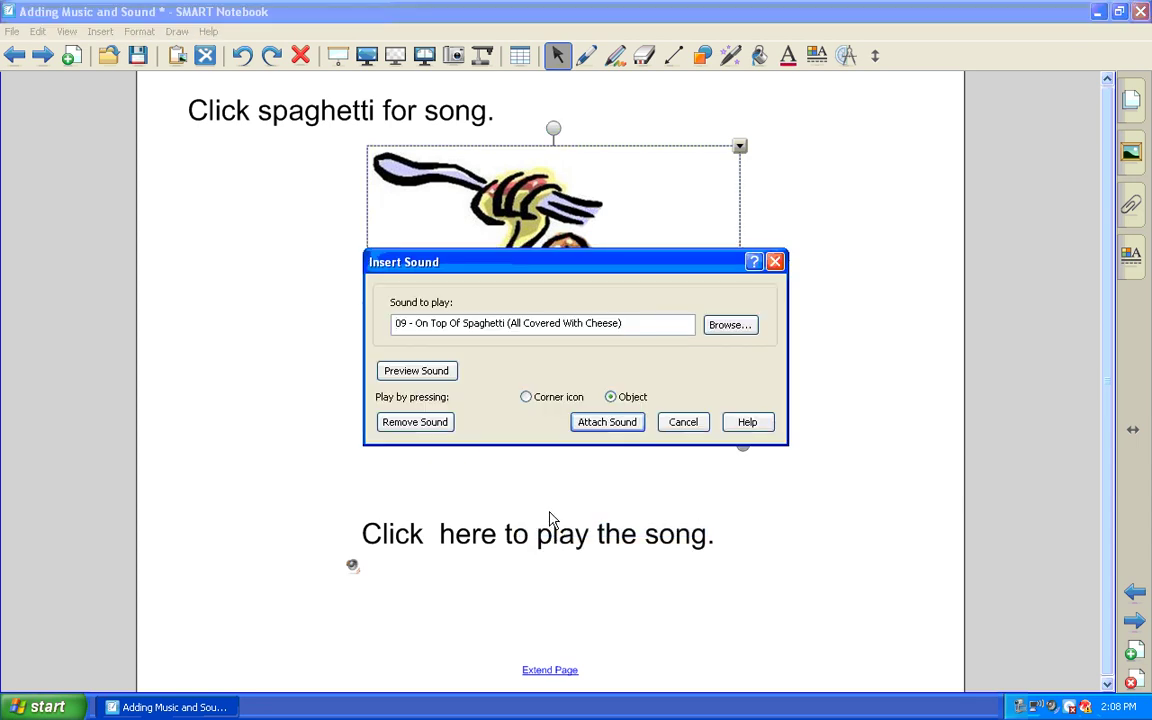
left_click(416, 422)
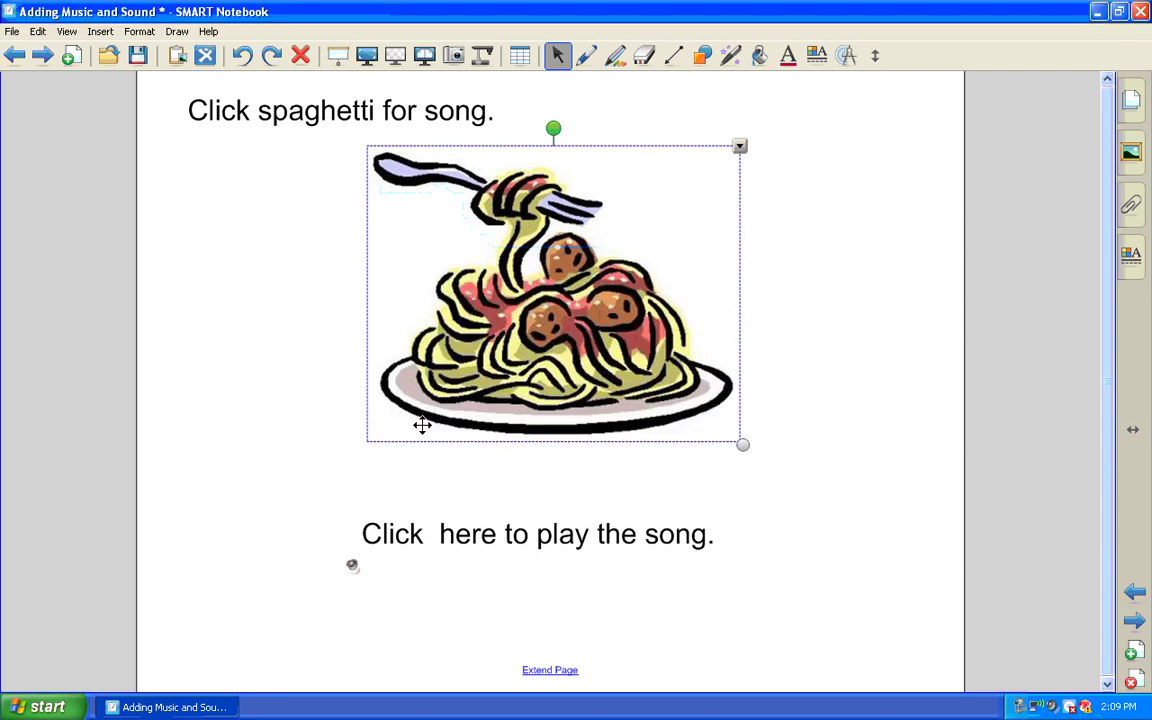
left_click(393, 491)
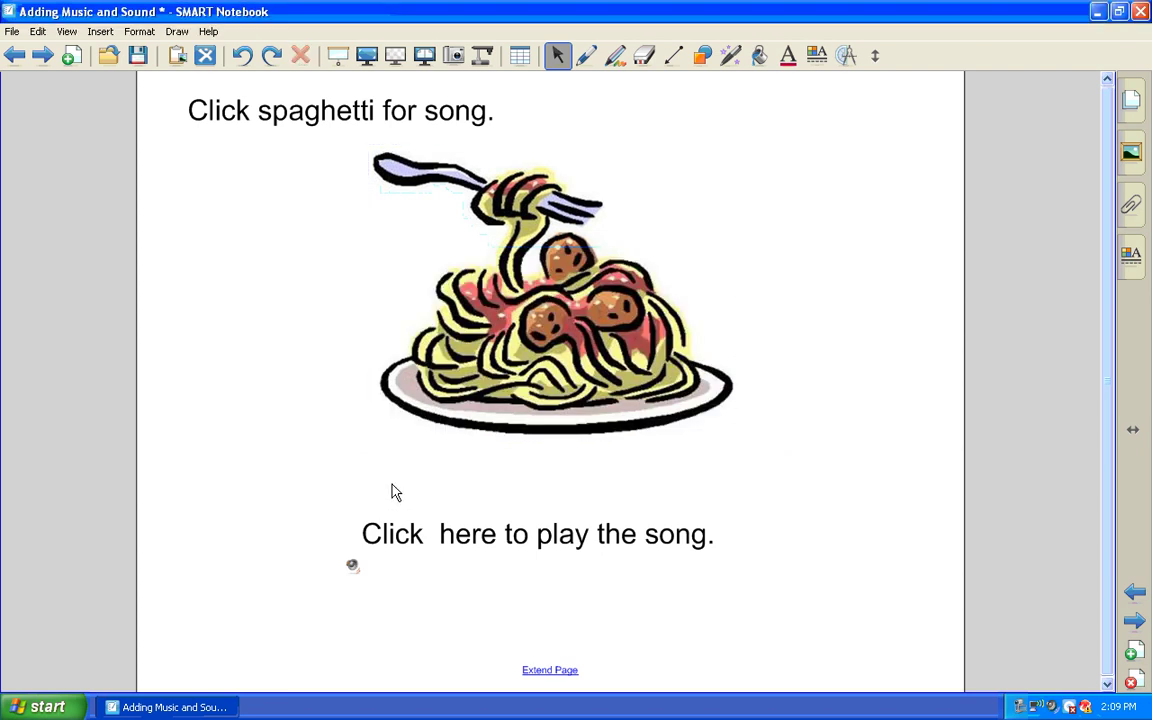
left_click(540, 325)
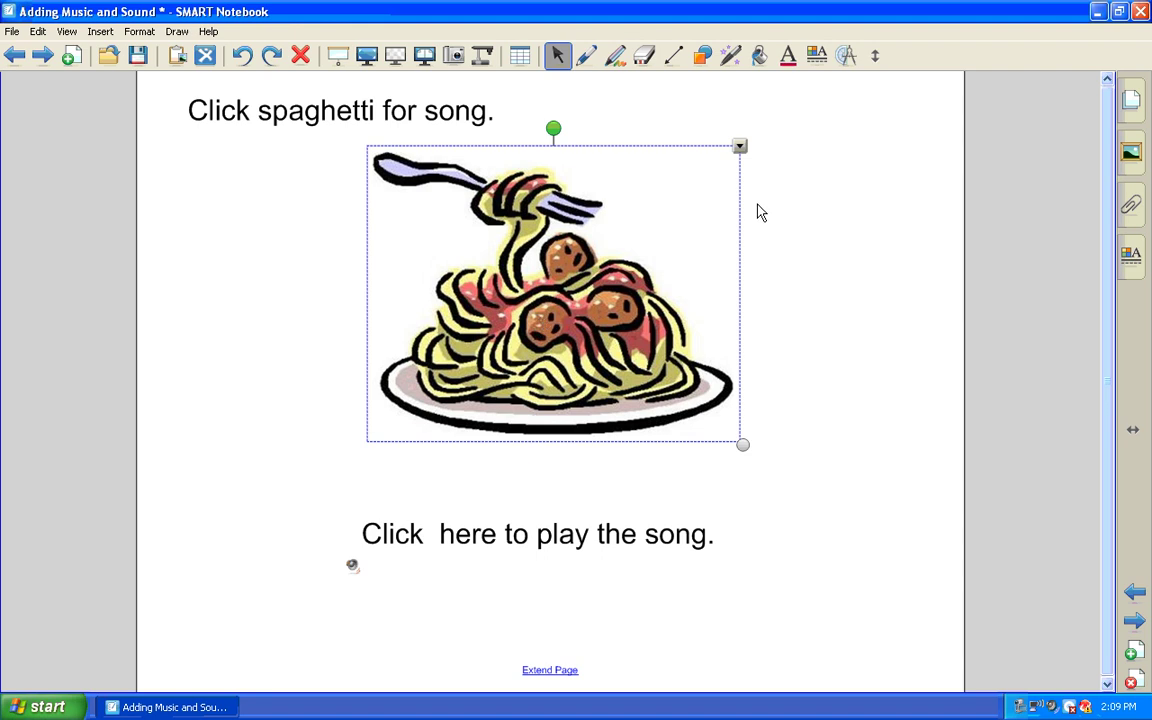
Advance to the next page of pictures with Pull tabs
left_click(44, 56)
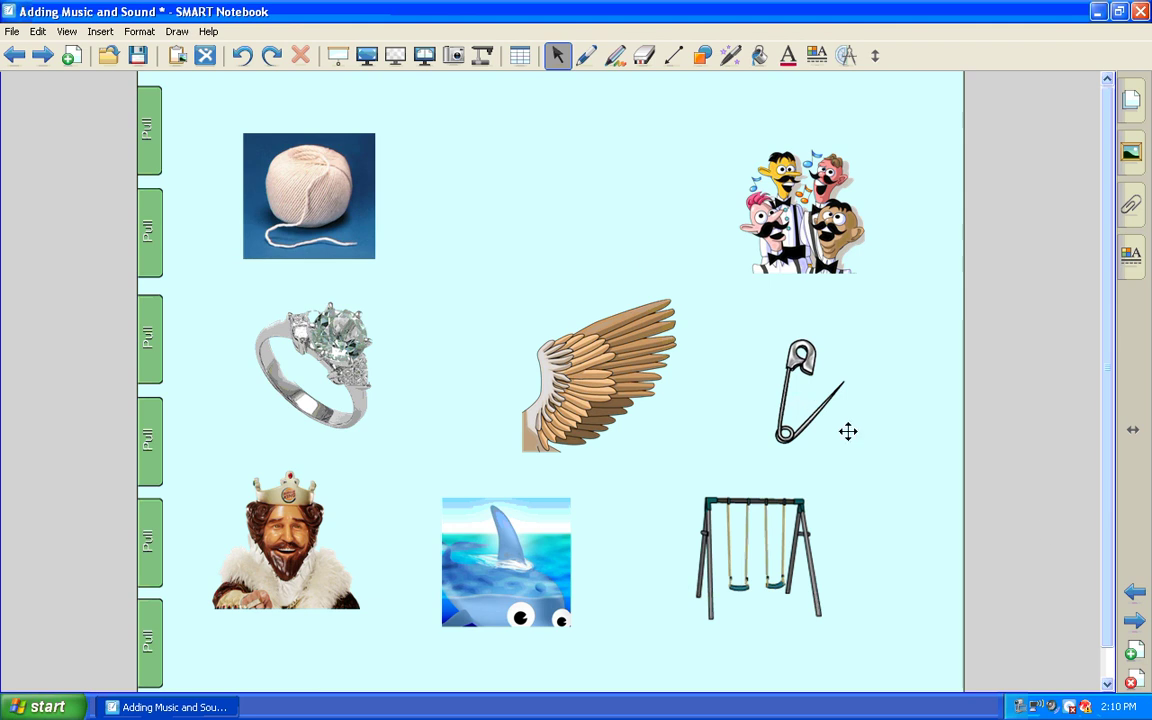
On the adjectives page, choose chimes from MP3 Sound effects > Object sounds as reliable's sound
left_click(1133, 622)
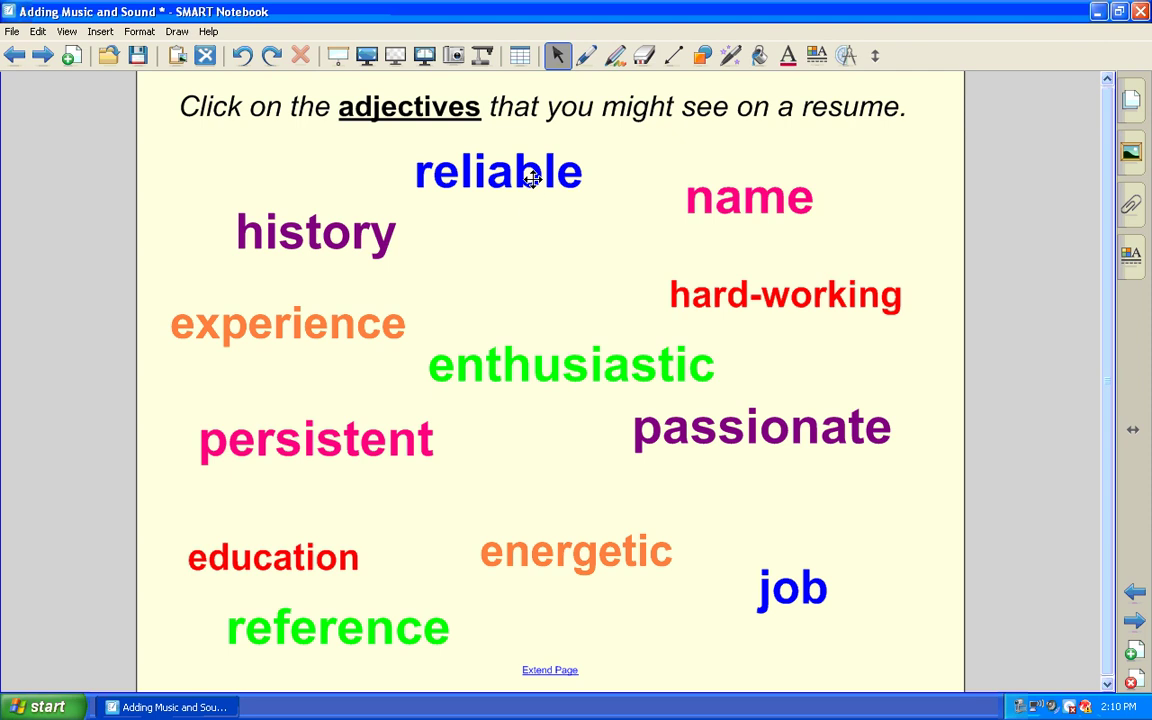
left_click(532, 178)
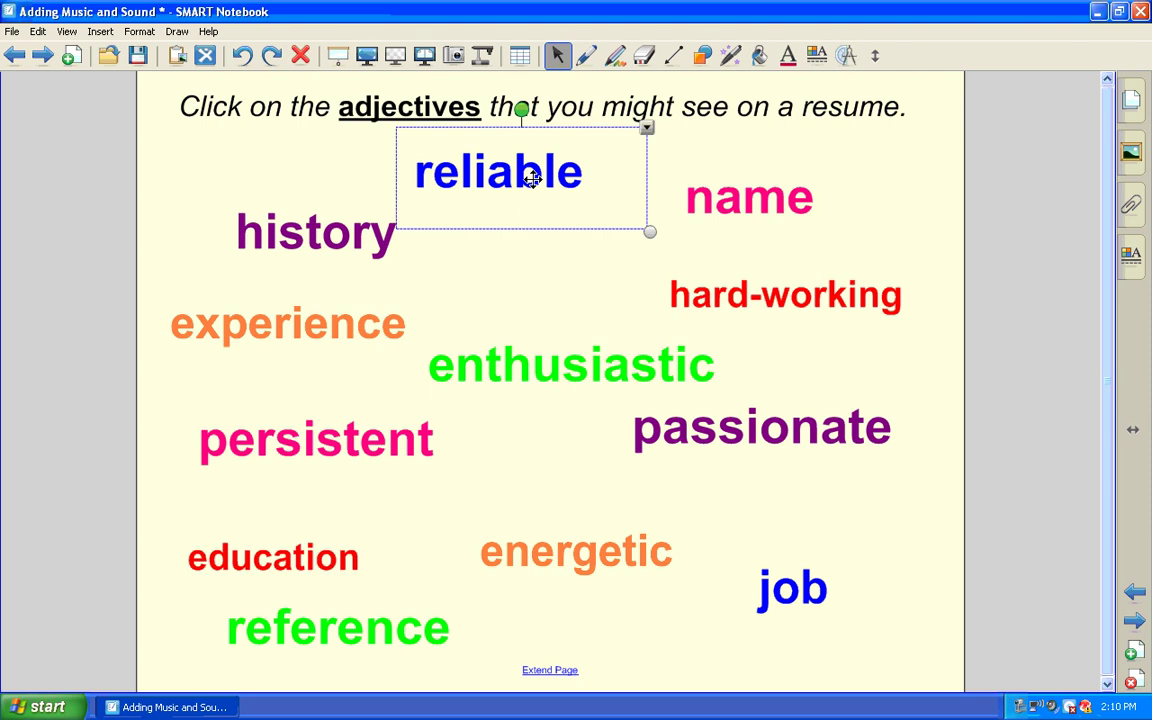
left_click(646, 129)
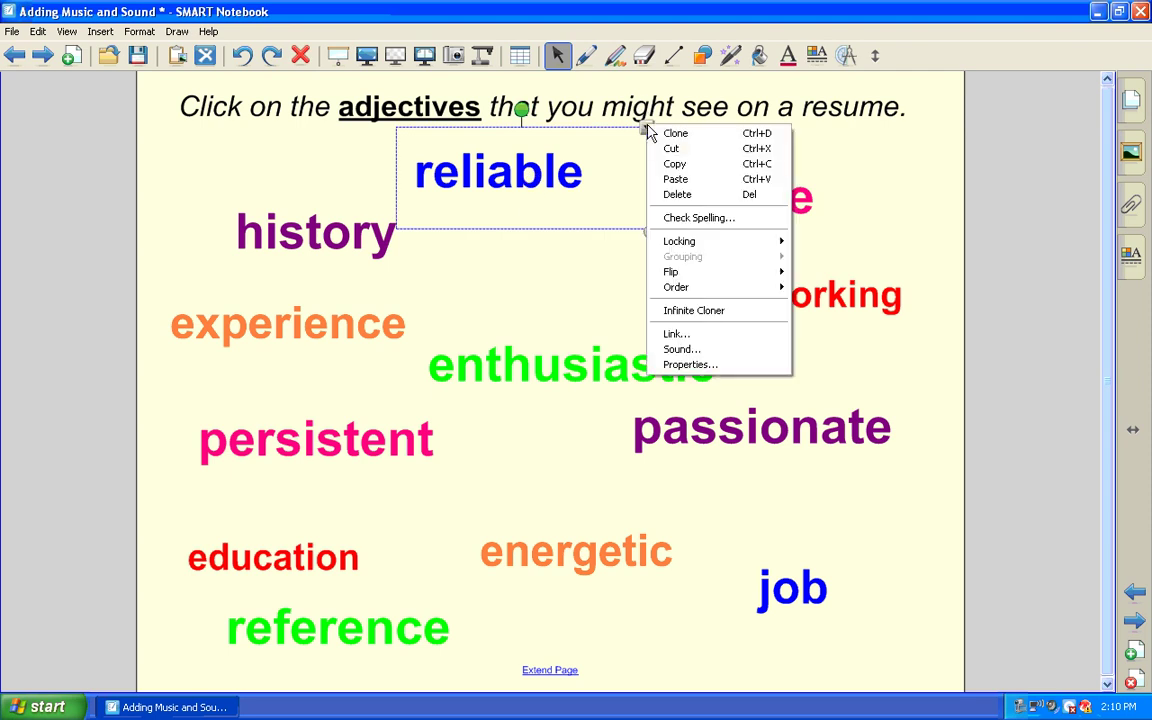
left_click(686, 351)
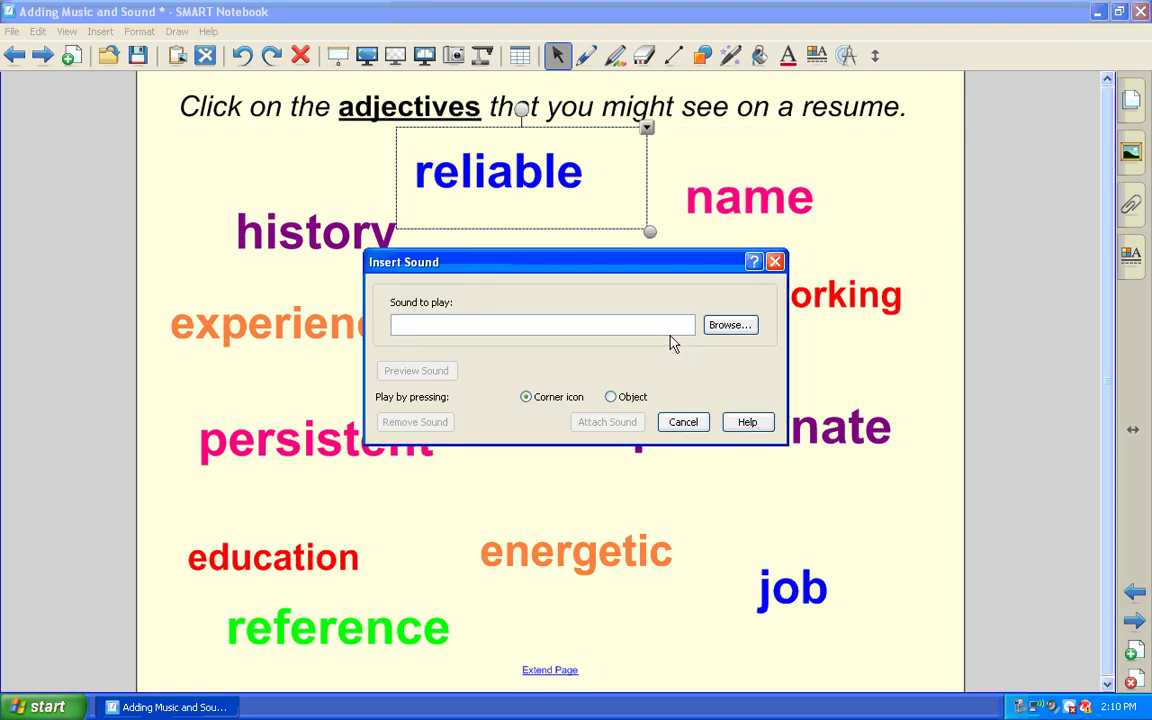
left_click(726, 327)
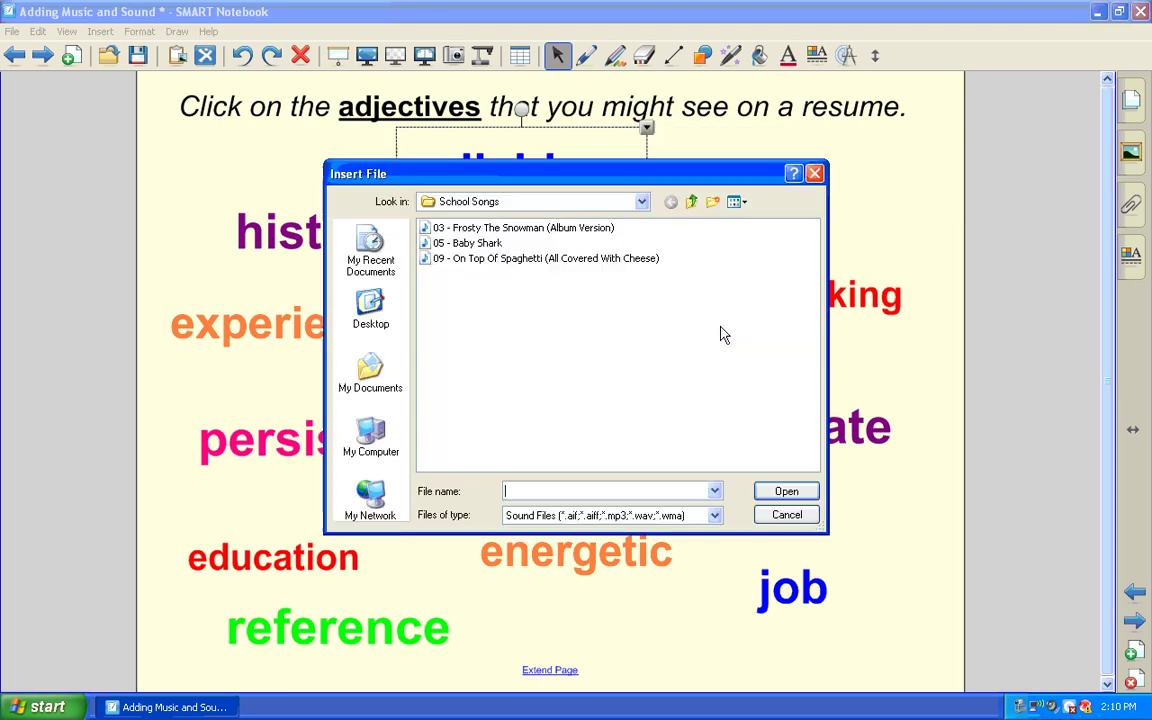
left_click(641, 201)
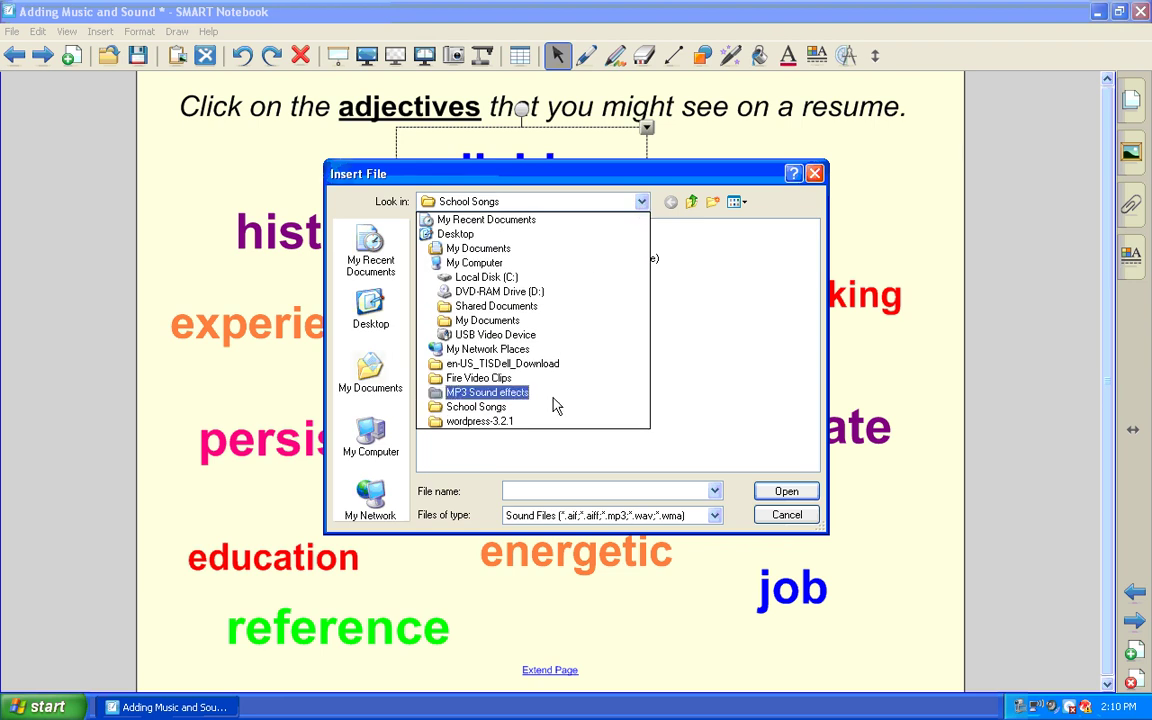
left_click(555, 404)
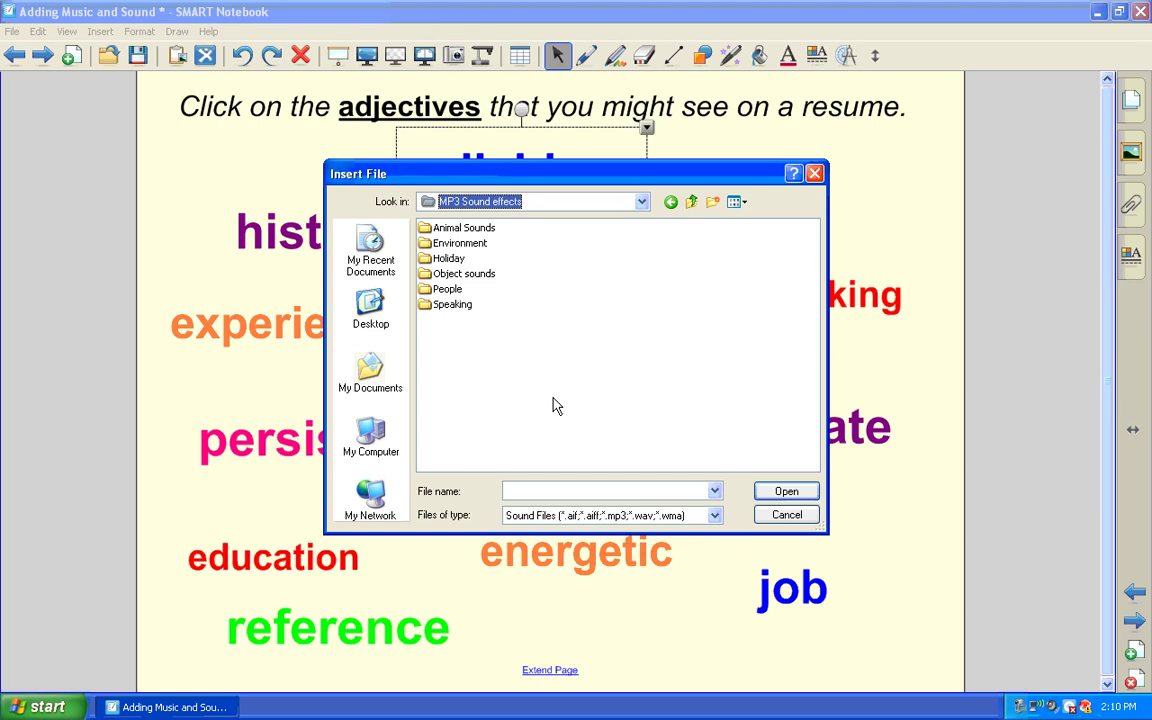
double_click(463, 276)
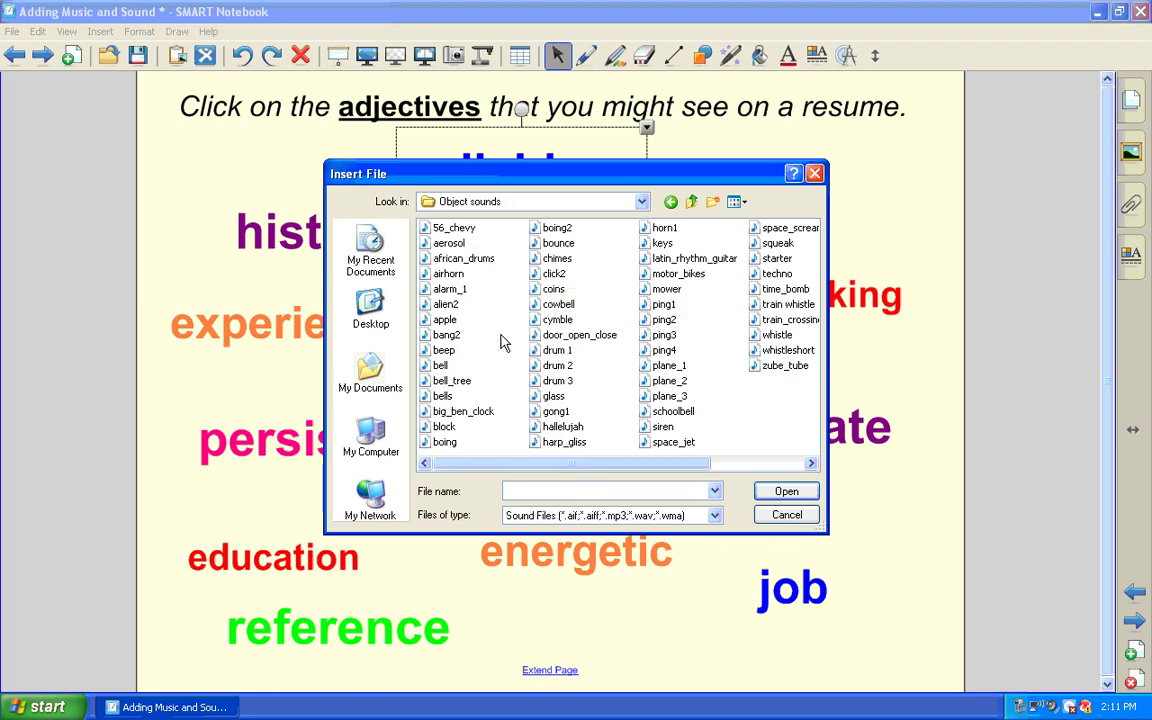
left_click(558, 260)
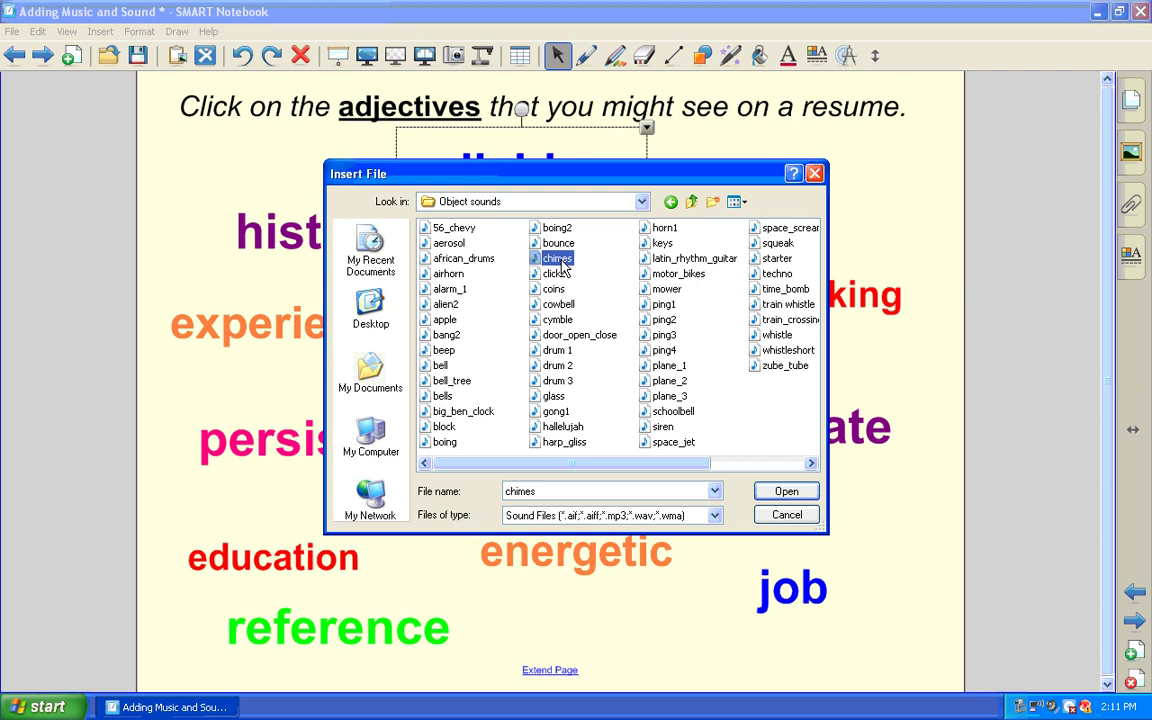
left_click(775, 491)
Preview the chimes sound, set it to play when 'reliable' is pressed, and attach it
left_click(421, 375)
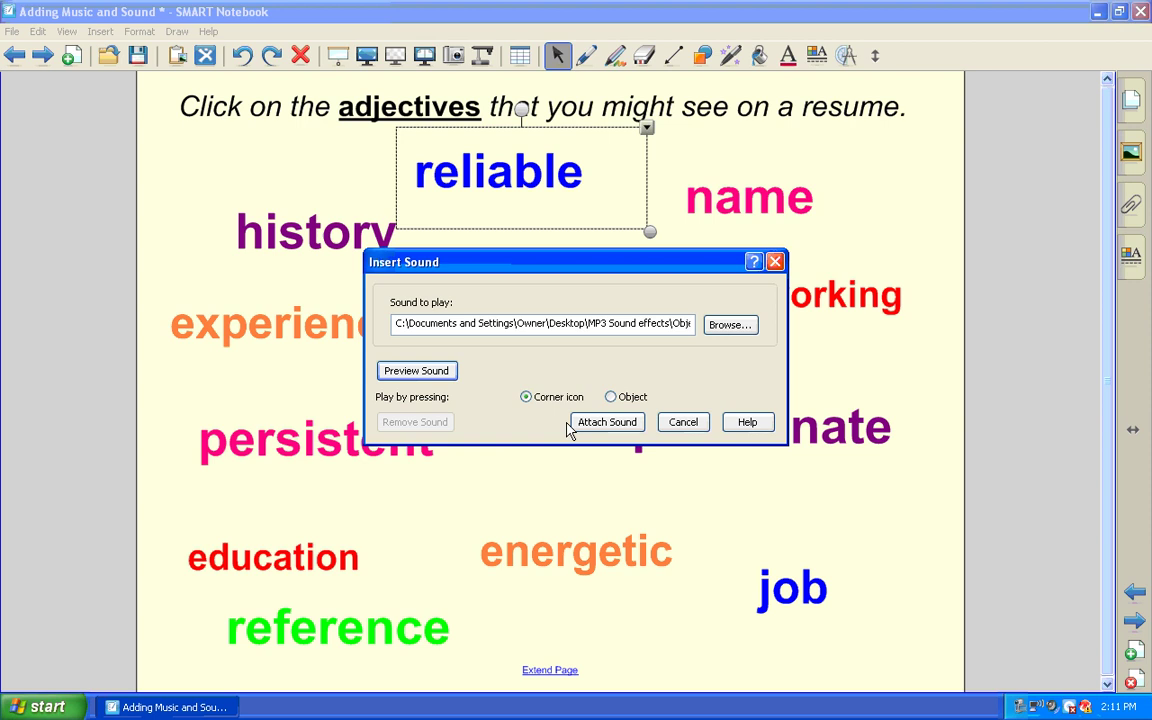
left_click(611, 397)
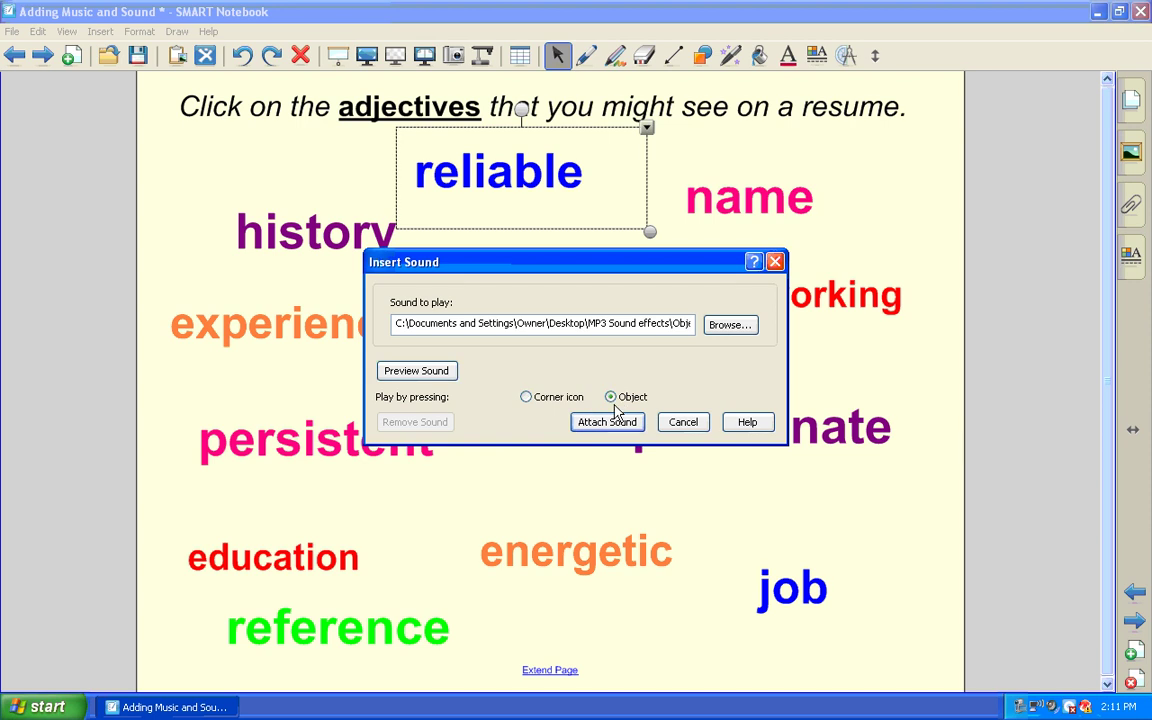
left_click(610, 422)
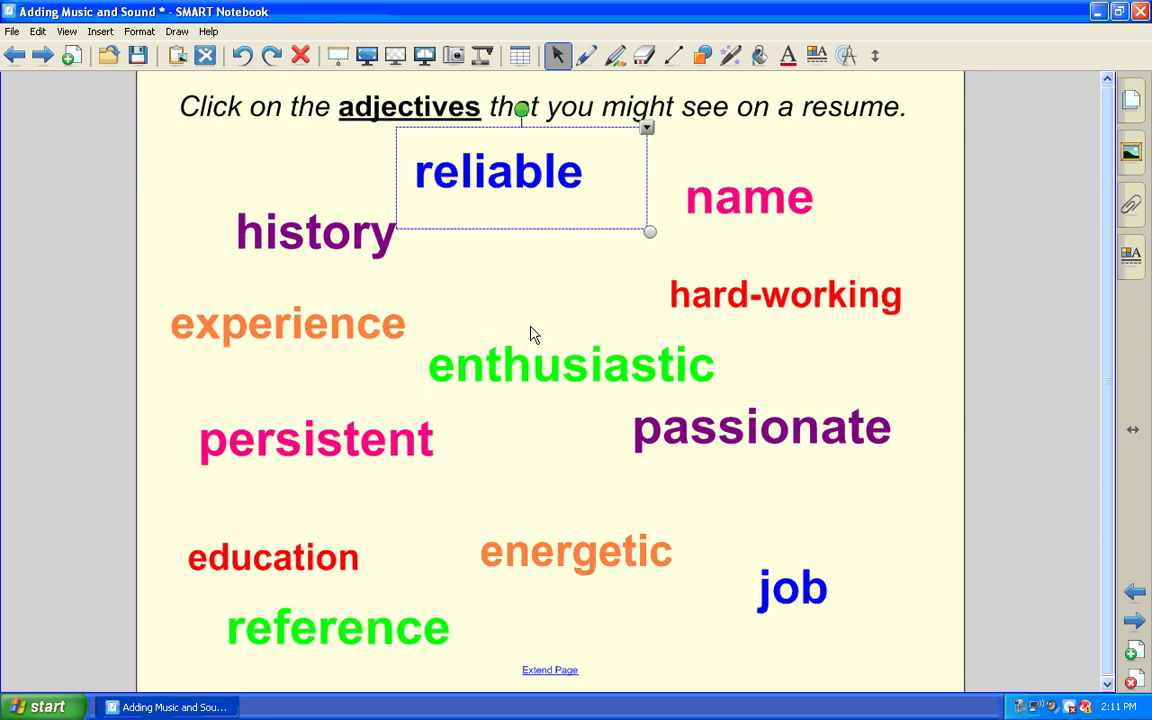
Attach the motor_bikes sound file to 'hard-working', played by pressing the word, then deselect it
left_click(737, 294)
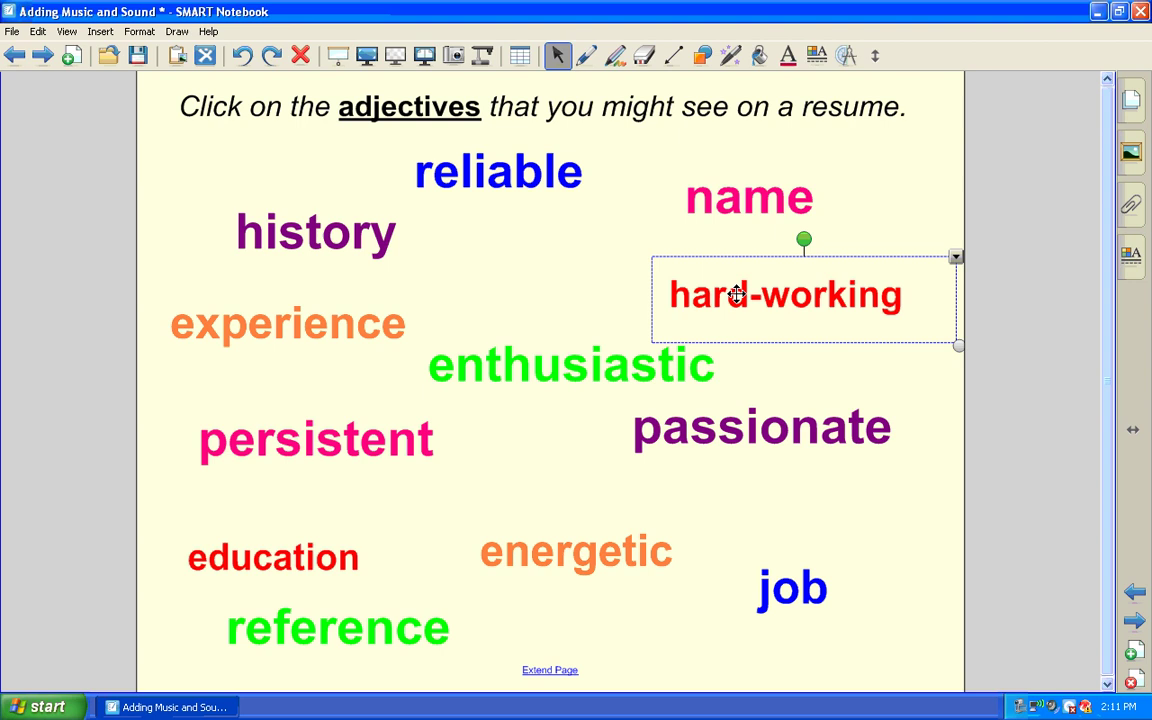
left_click(956, 260)
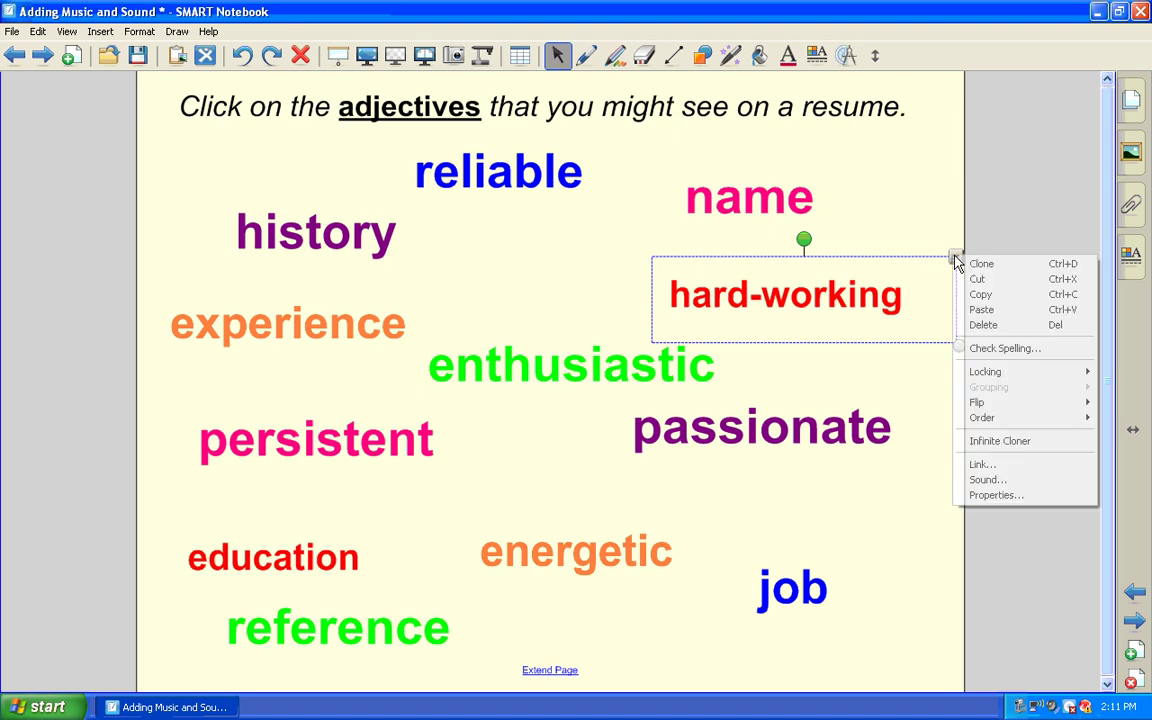
left_click(986, 480)
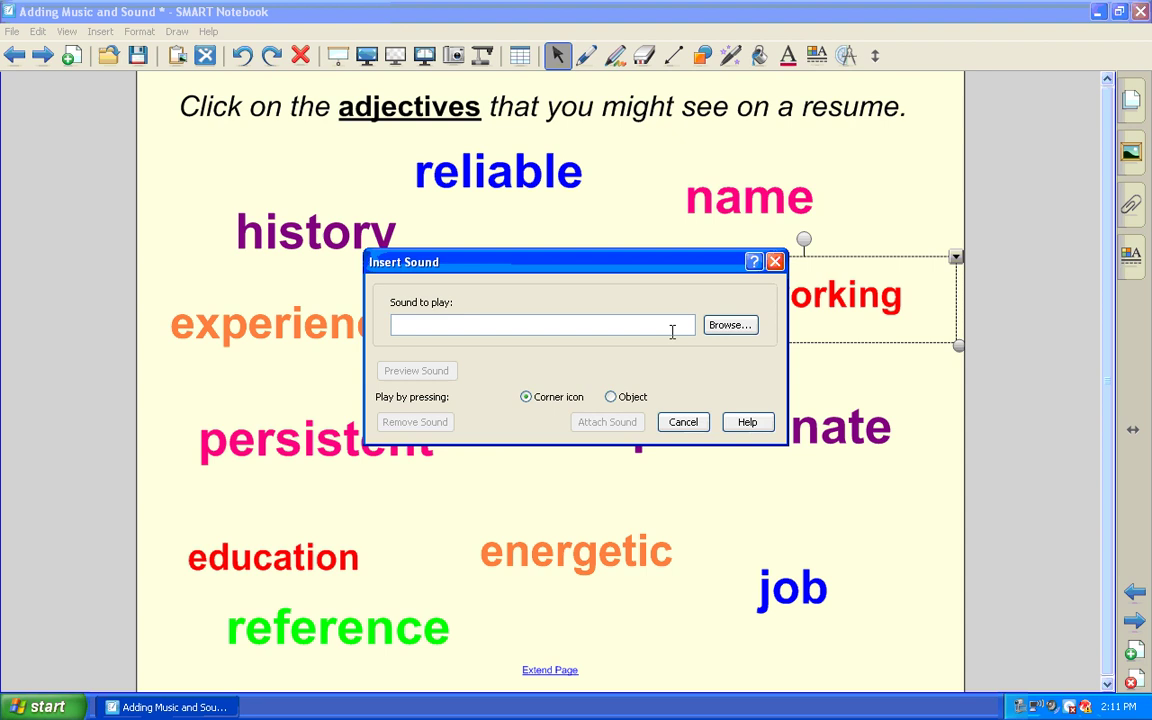
left_click(725, 326)
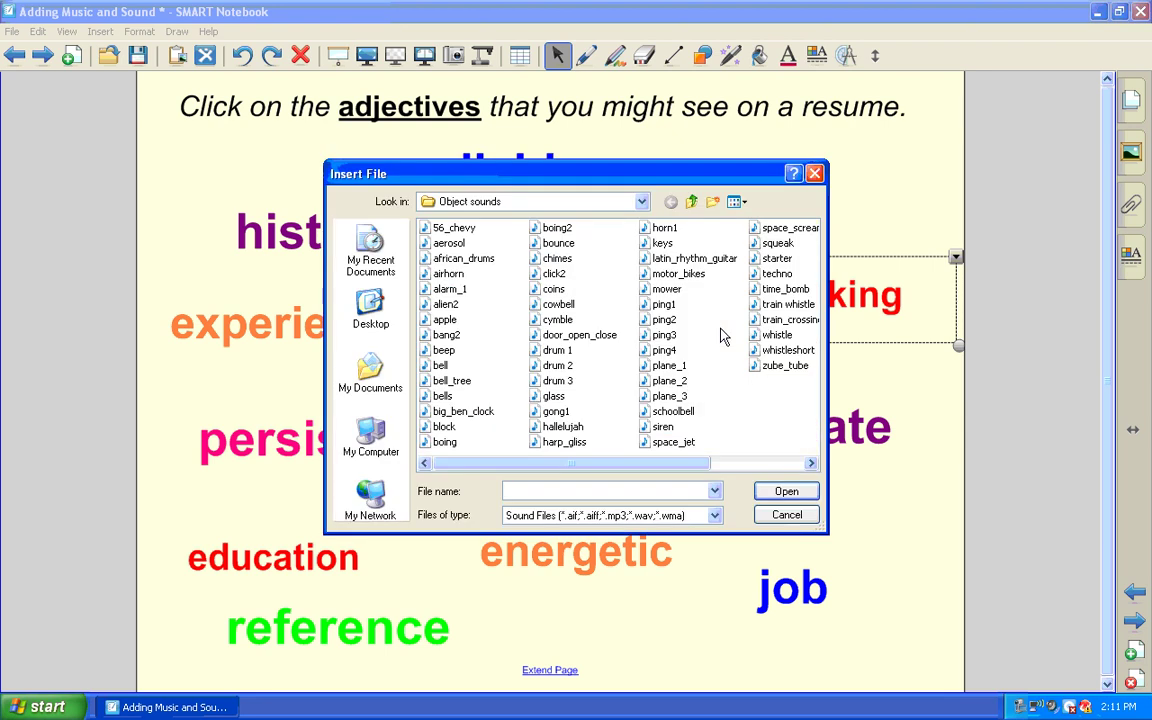
left_click(678, 273)
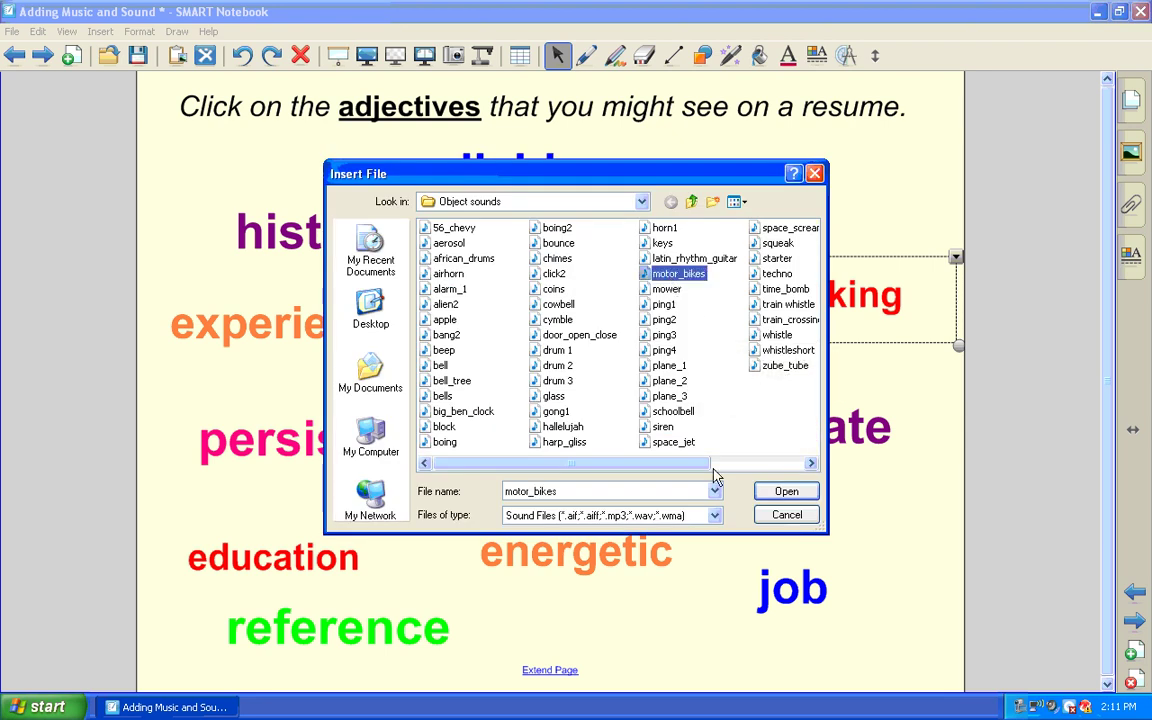
left_click(785, 496)
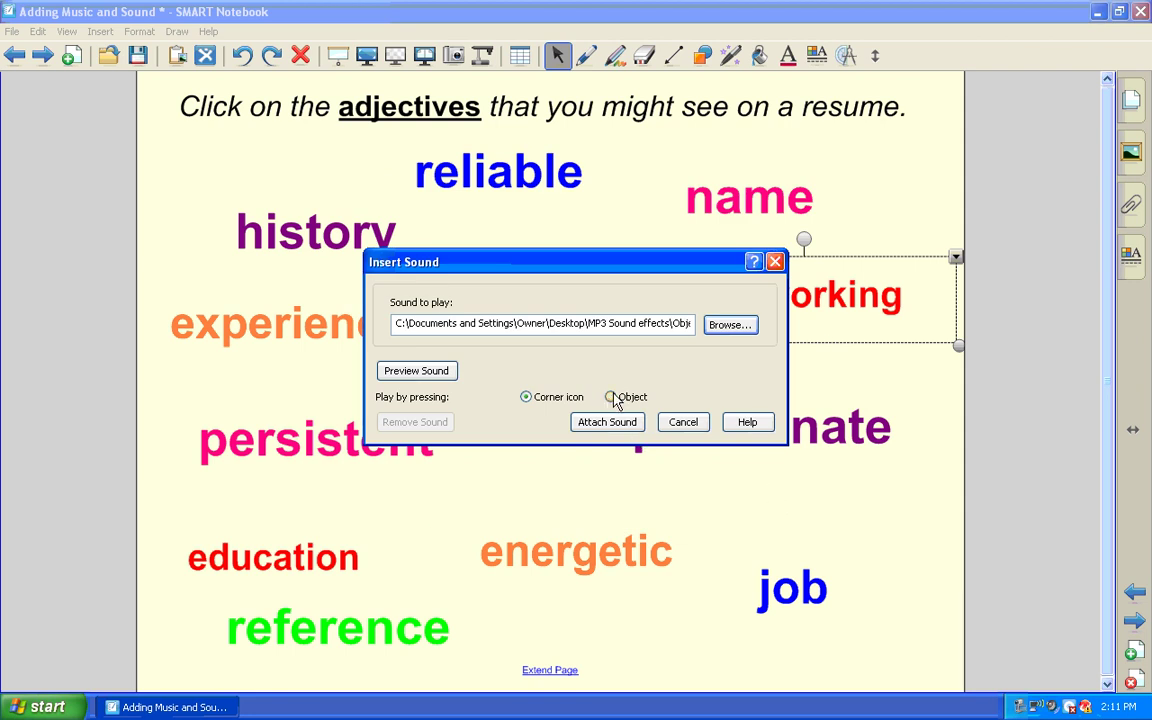
left_click(612, 397)
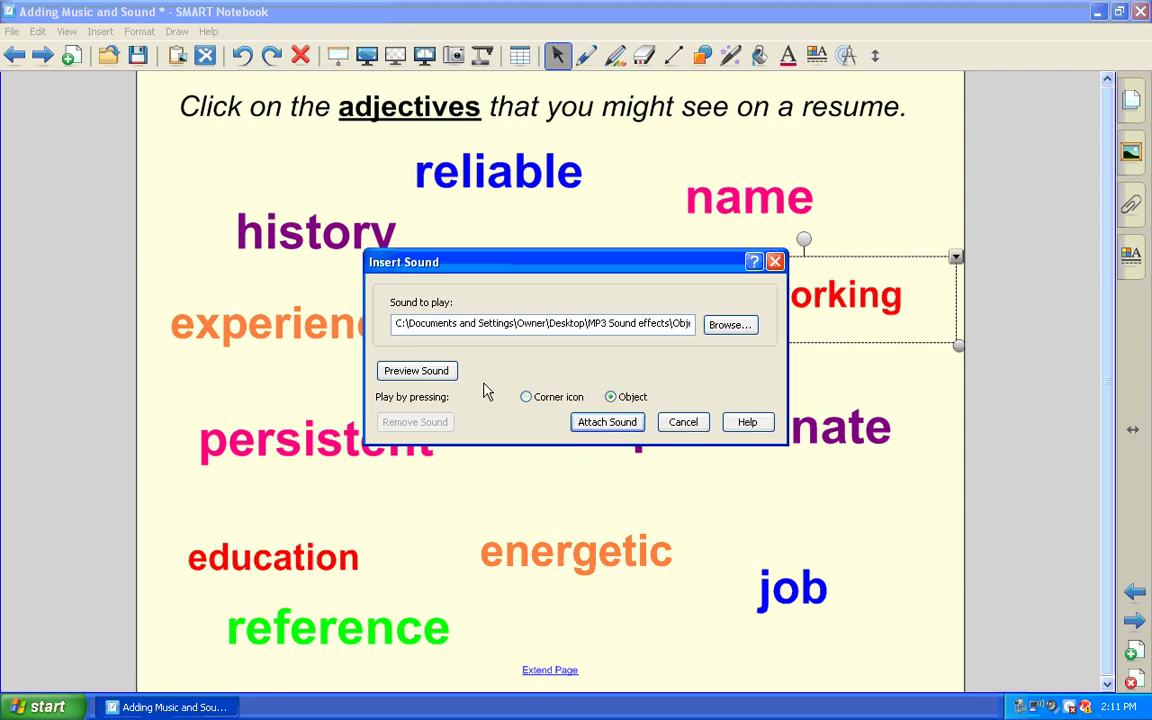
left_click(616, 421)
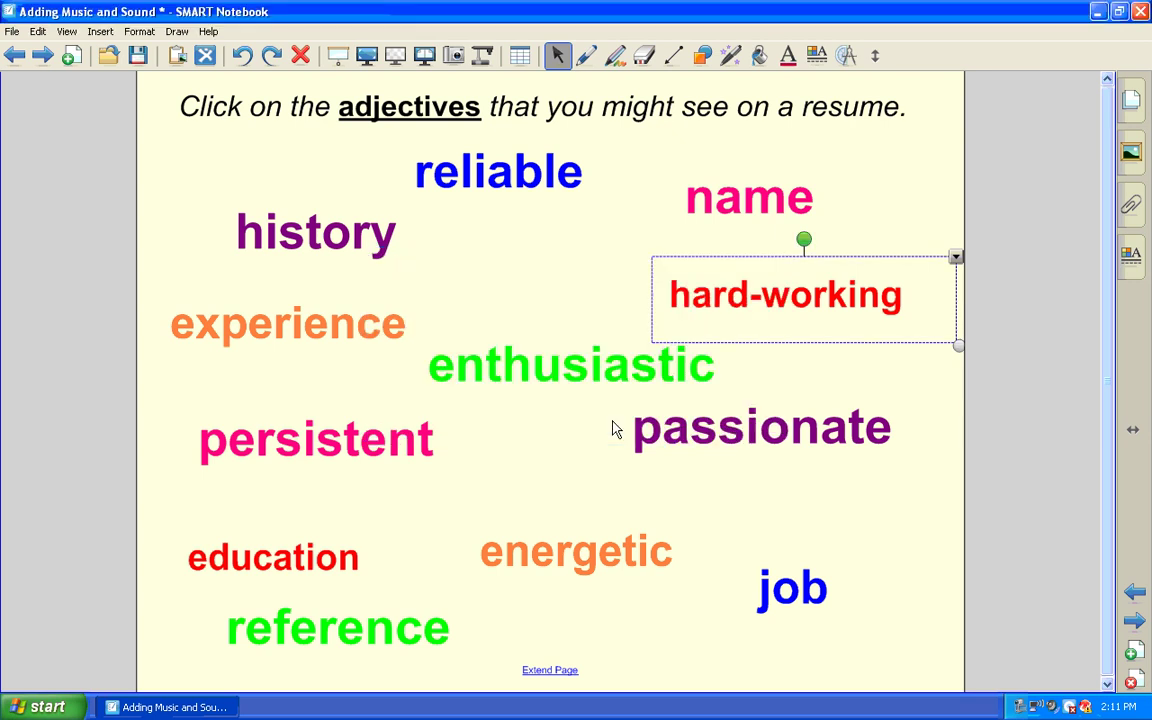
left_click(527, 505)
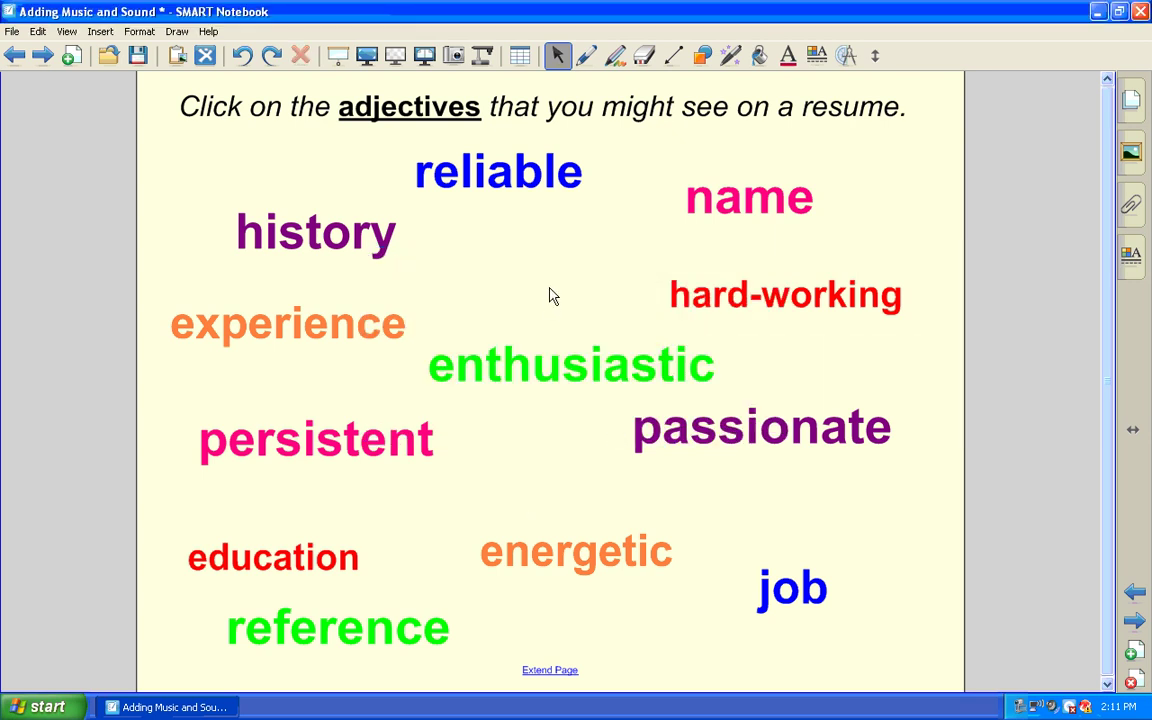
Reopen the Sound settings for 'reliable' to confirm chimes is attached, then cancel
right_click(529, 171)
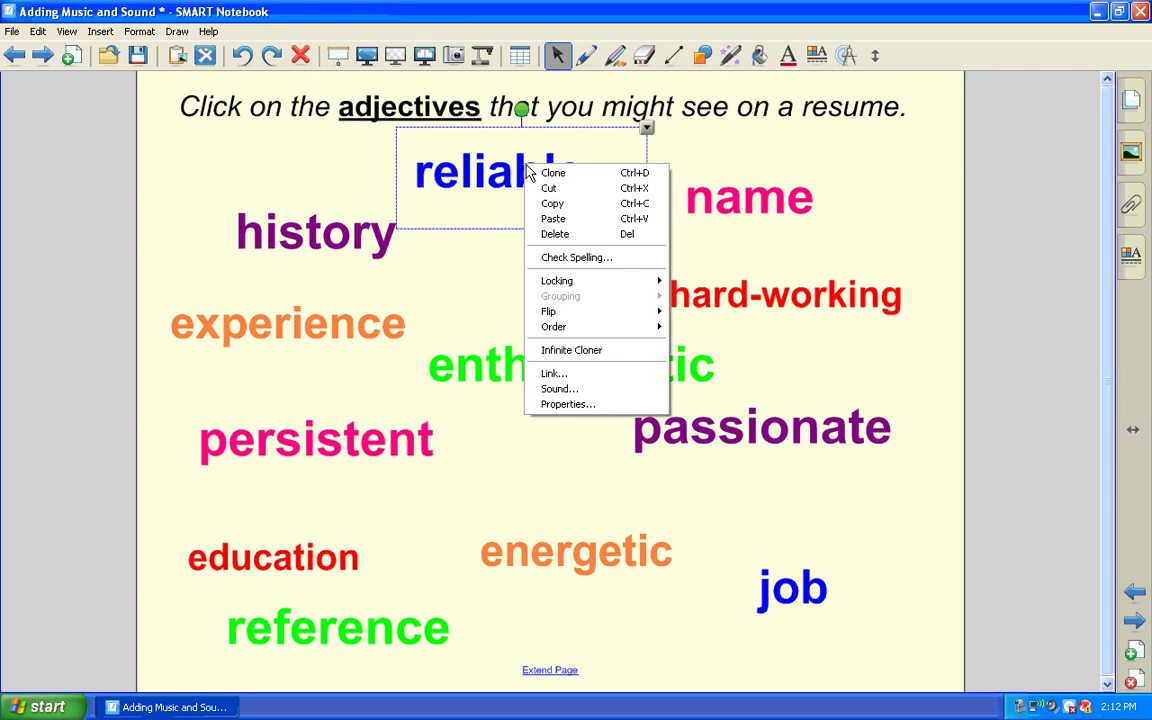
left_click(552, 394)
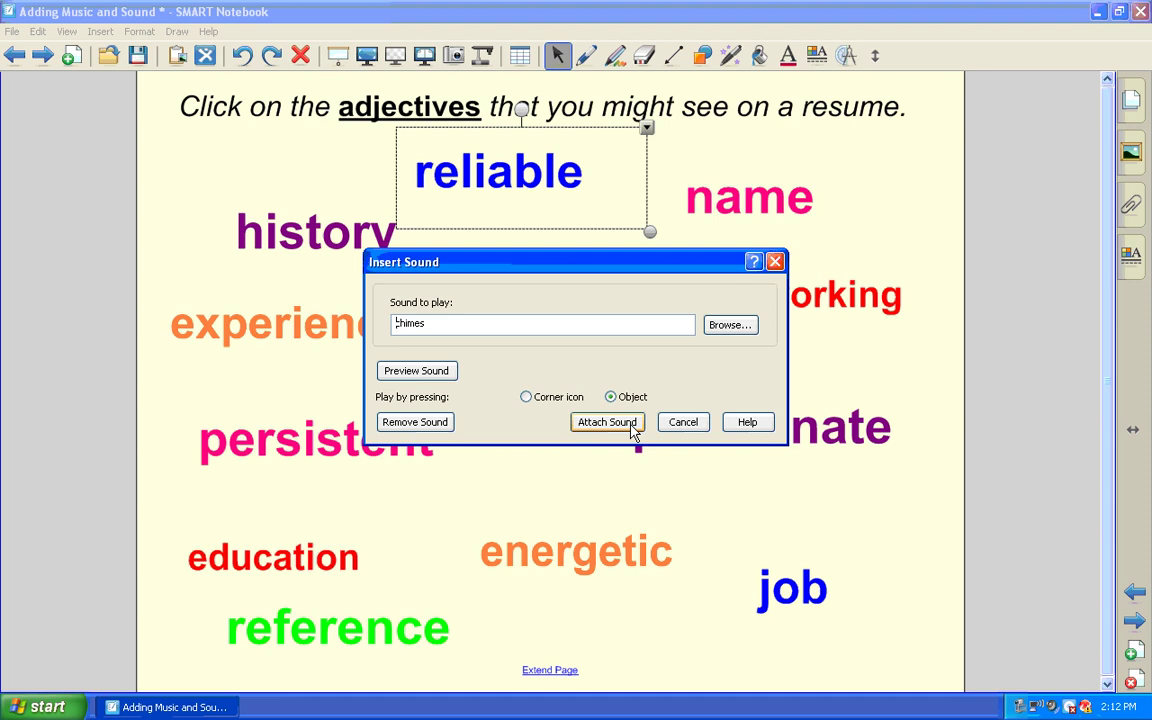
left_click(690, 425)
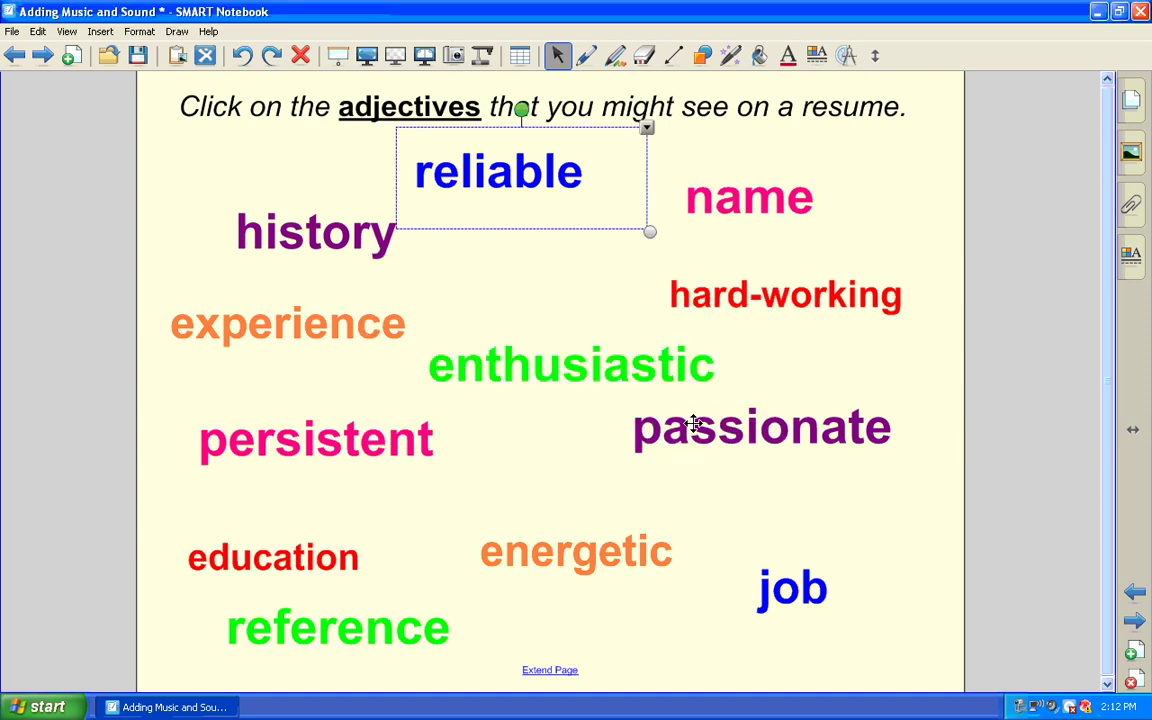